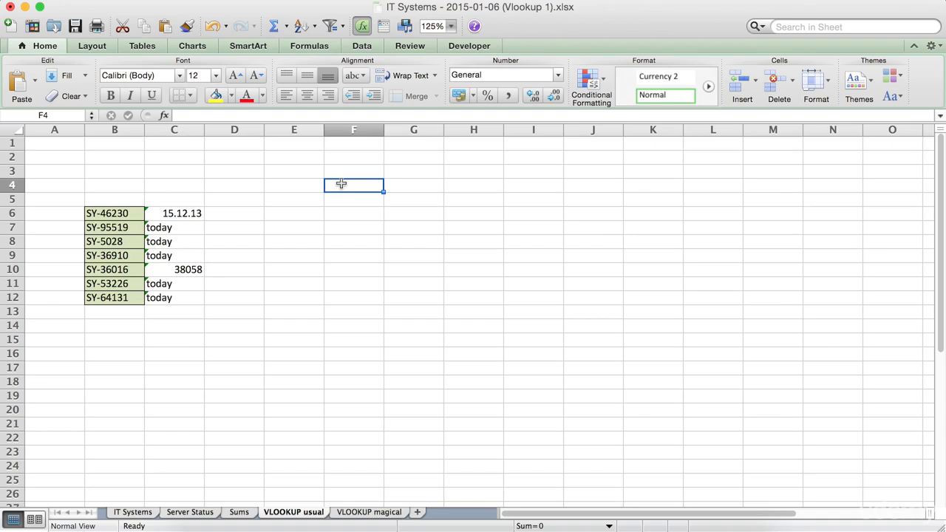
# Step: On the VLOOKUP magical sheet, enter A1 in cell C8 and its explanation "ID you search" in D8
pyautogui.click(360, 513)
pyautogui.click(193, 309)
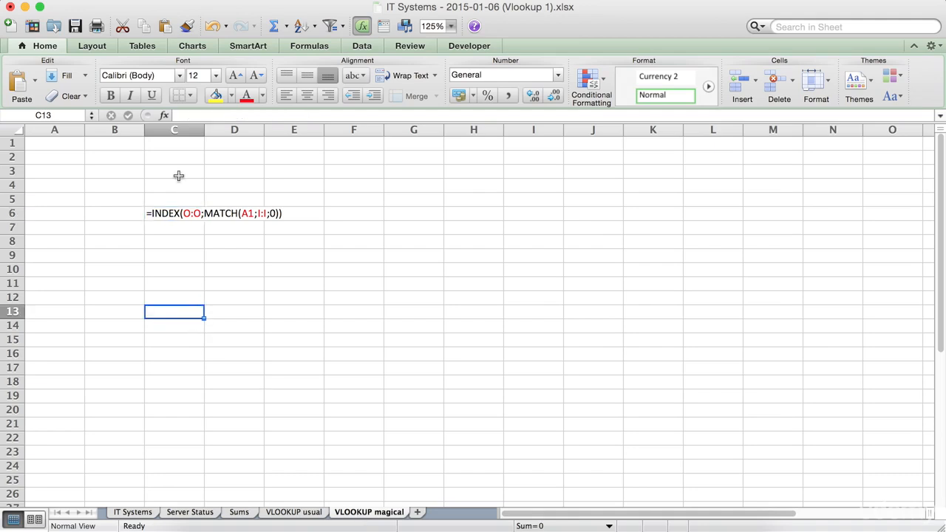
pyautogui.click(192, 254)
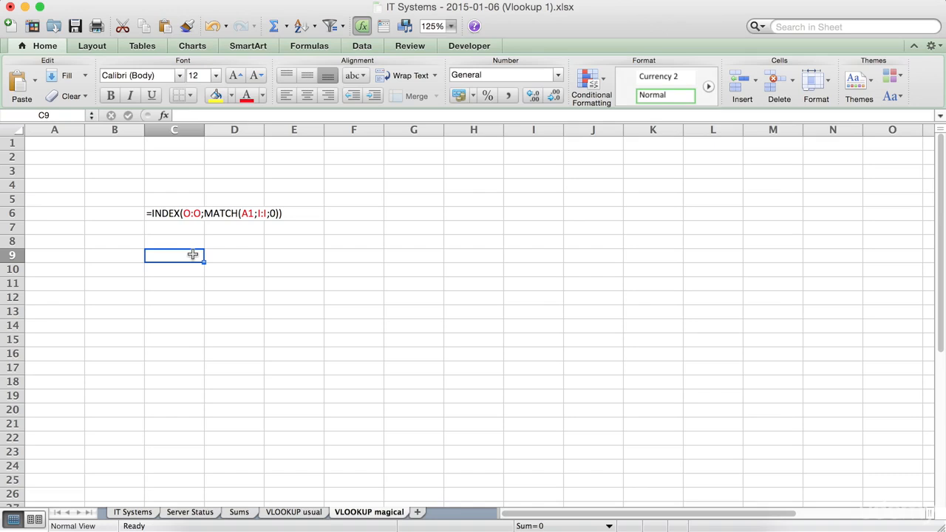
pyautogui.click(177, 242)
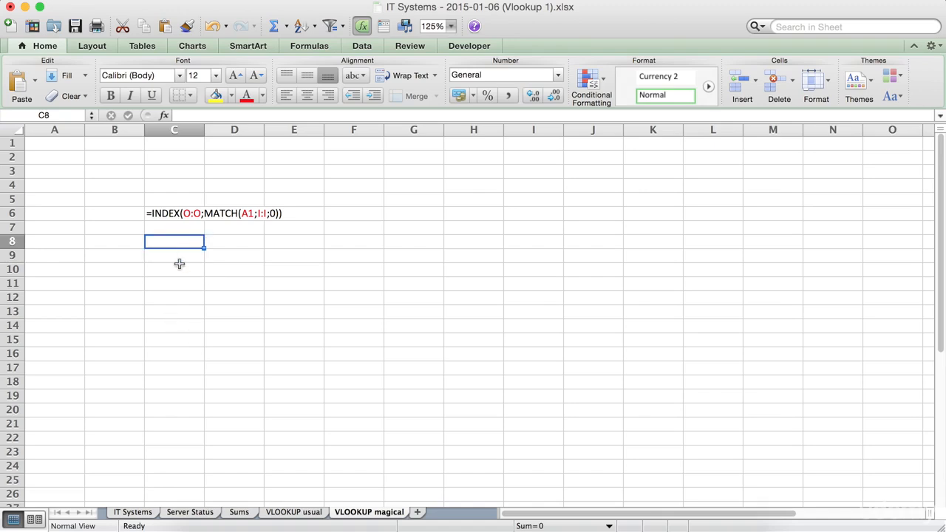
pyautogui.write('A1')
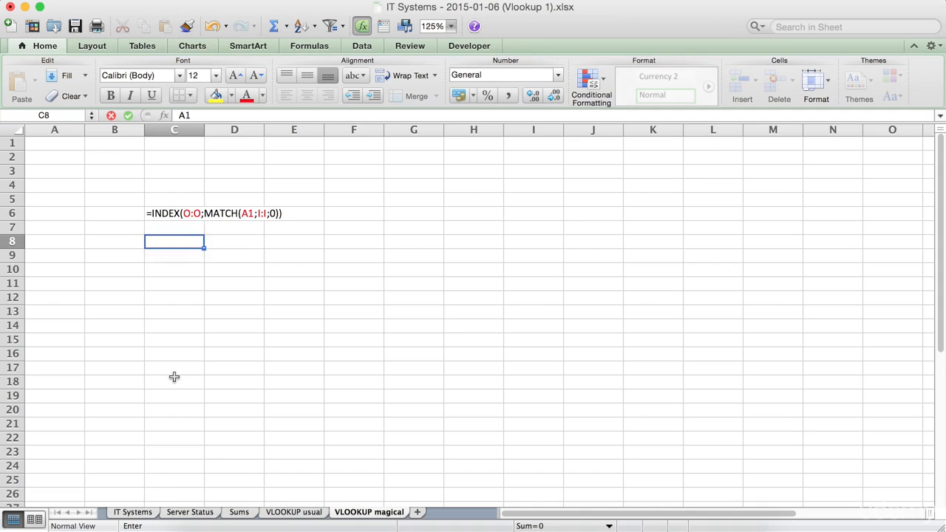
pyautogui.press('Tab')
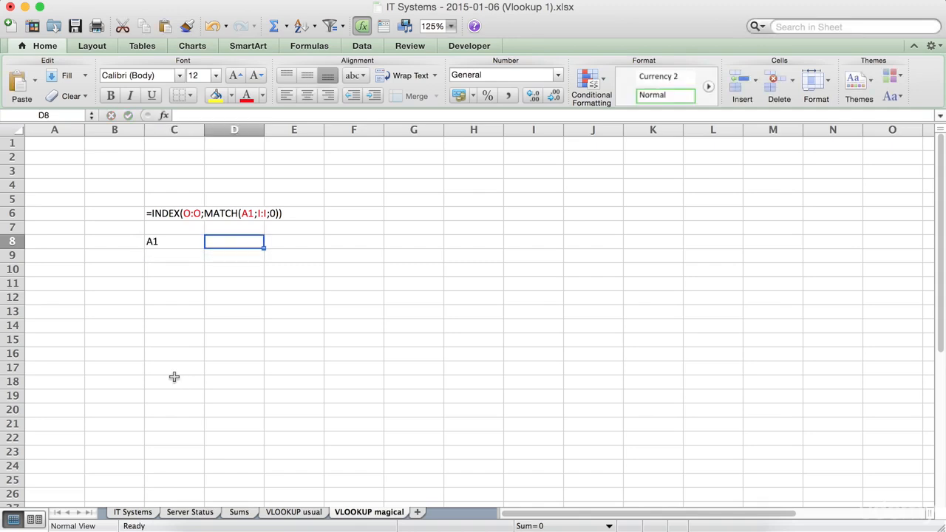
pyautogui.write('ID you search')
pyautogui.press('Return')
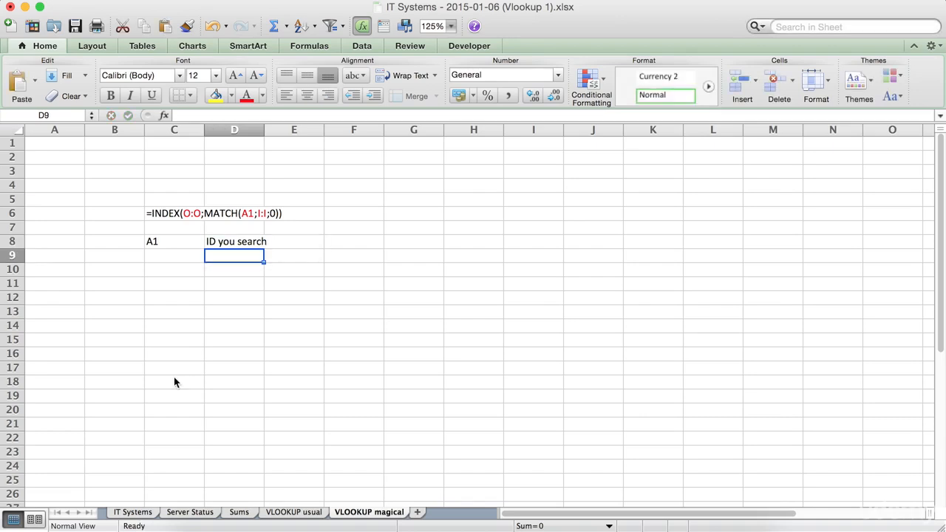
# Step: Enter the label I:I in cell C9, with no trailing colon
pyautogui.press('Left')
pyautogui.write('I:I:')
pyautogui.press('Return')
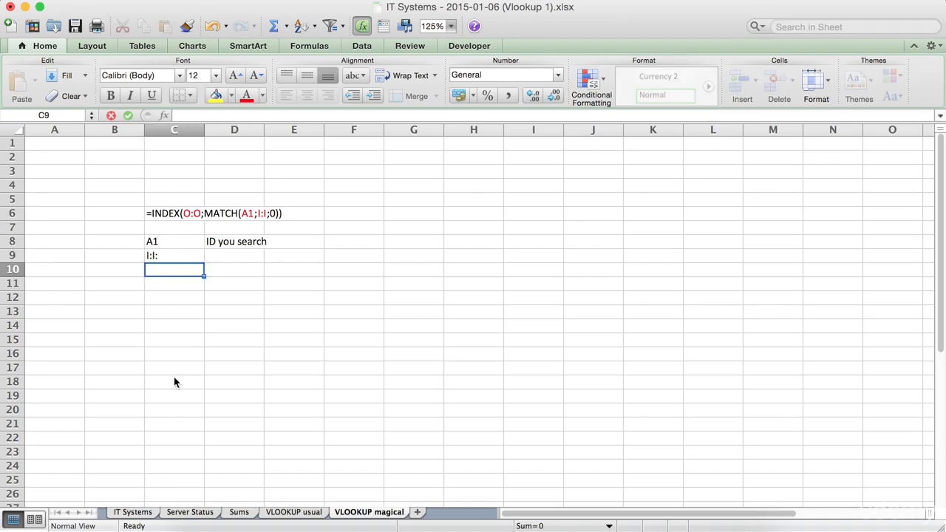
pyautogui.press('Up')
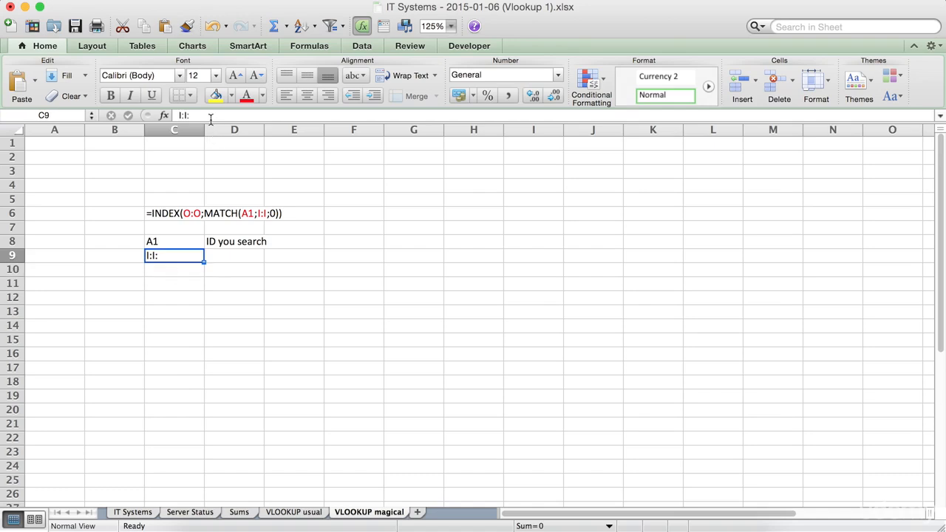
pyautogui.click(210, 118)
pyautogui.press('BackSpace')
pyautogui.press('Return')
# Step: Explain I:I in cell D9 with the text "Input": Column where the ID s
pyautogui.press('Up')
pyautogui.press('Right')
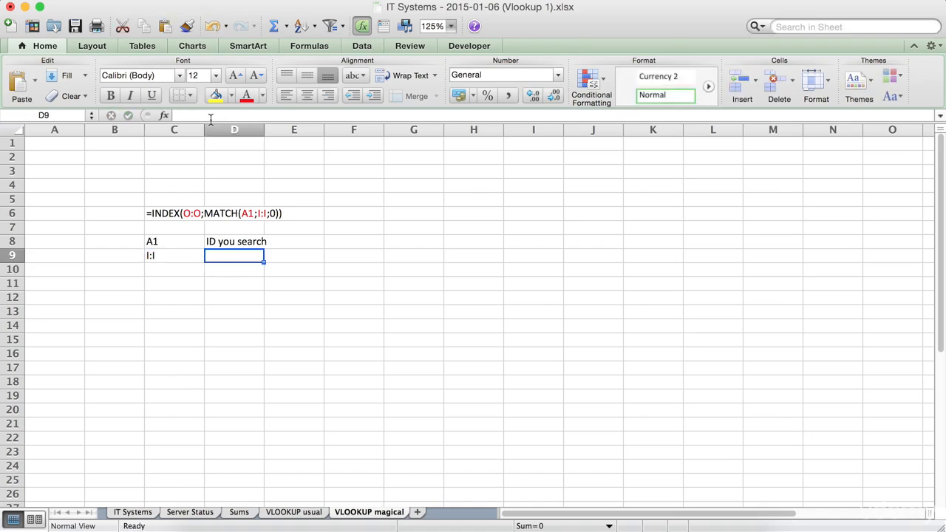
pyautogui.write('"Input')
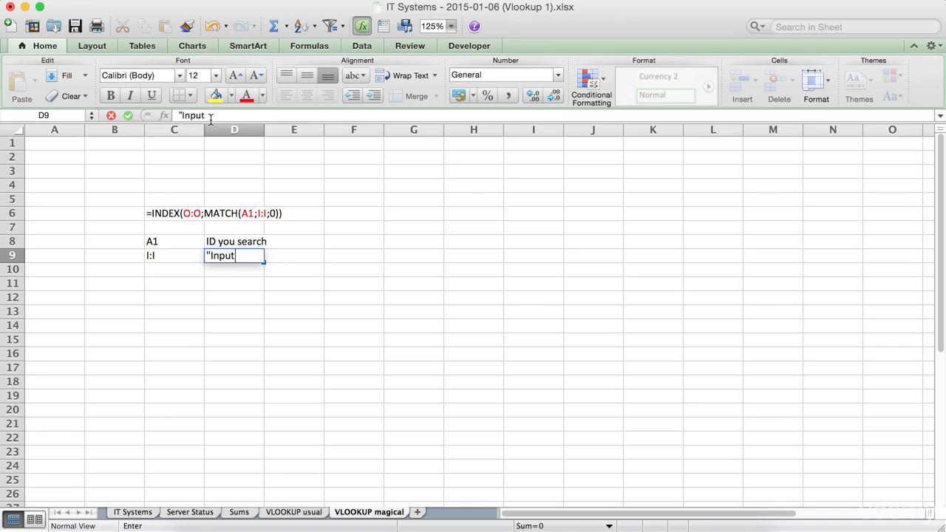
pyautogui.write('": Colu')
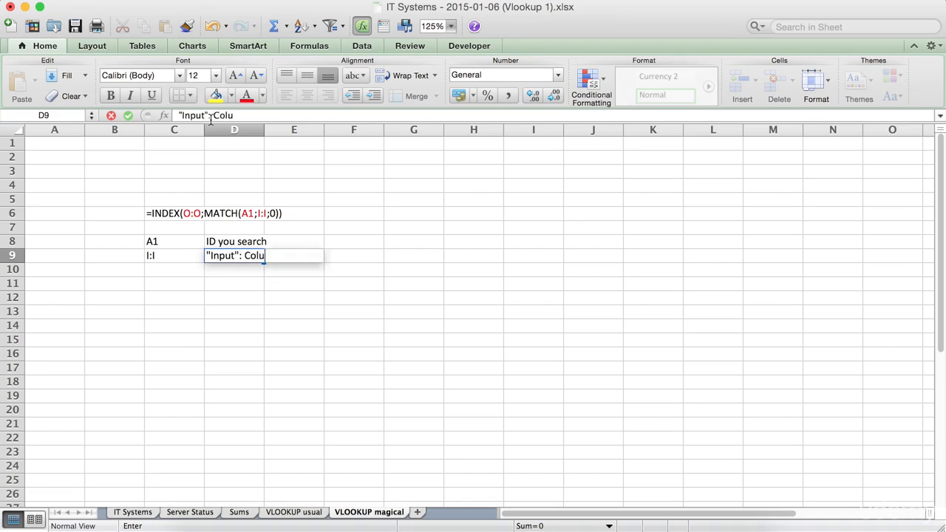
pyautogui.write('mn where the ID s')
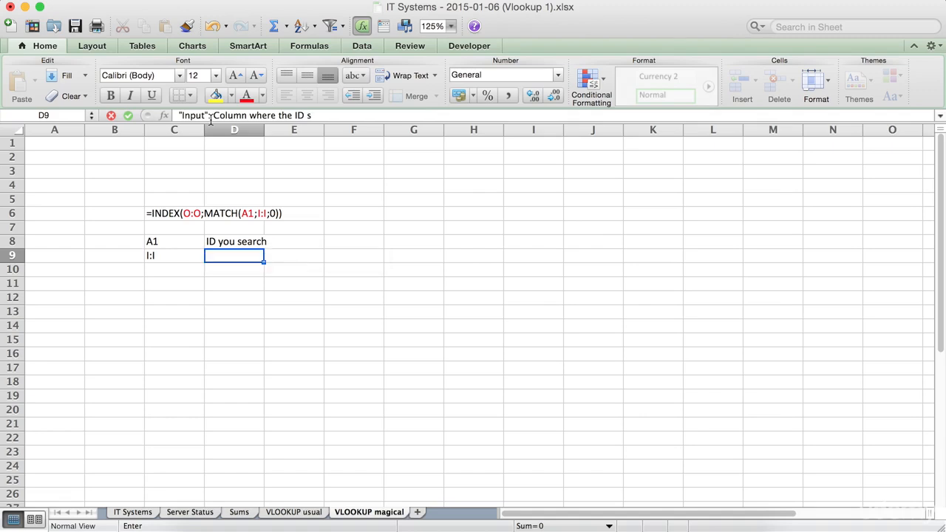
pyautogui.press('Return')
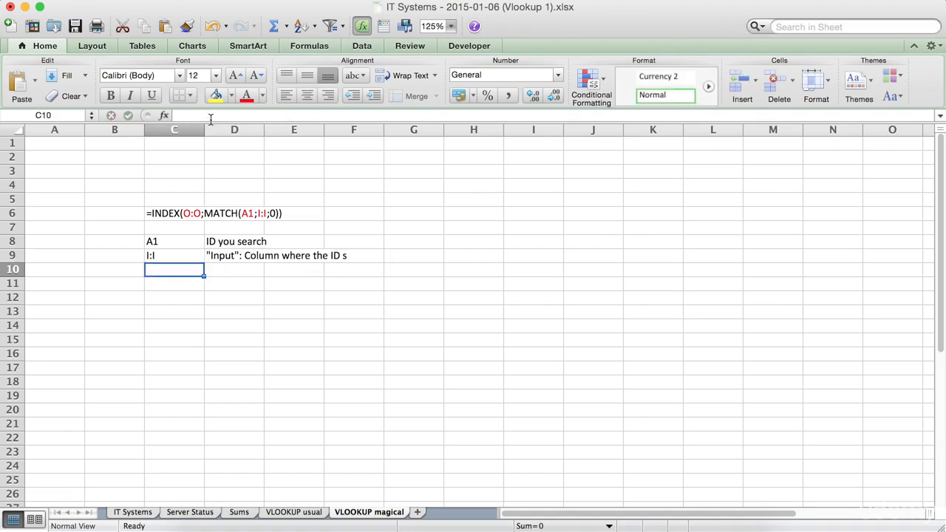
# Step: Enter O:O in cell C10 and explain it in D10 with "Output": Colum where the volume is
pyautogui.write('O:O')
pyautogui.press('Return')
pyautogui.press('Up')
pyautogui.press('Right')
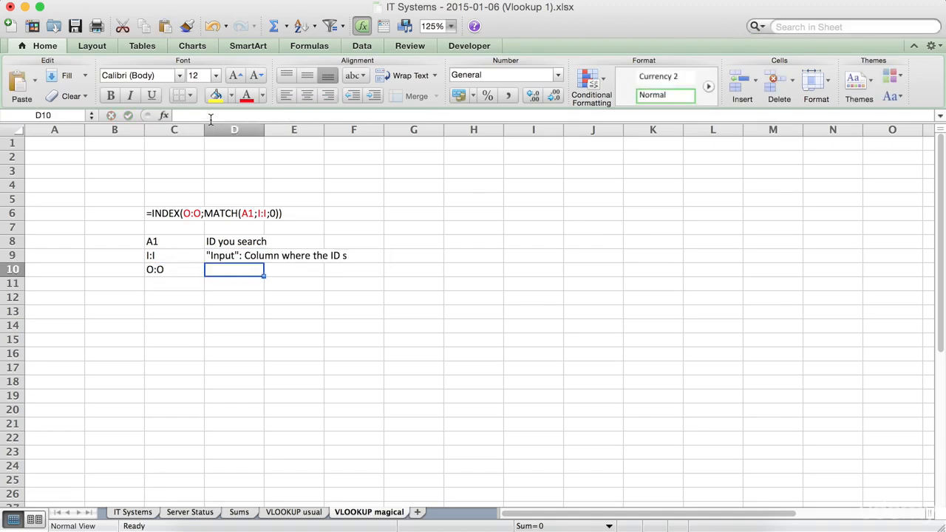
pyautogui.write('"Output": ')
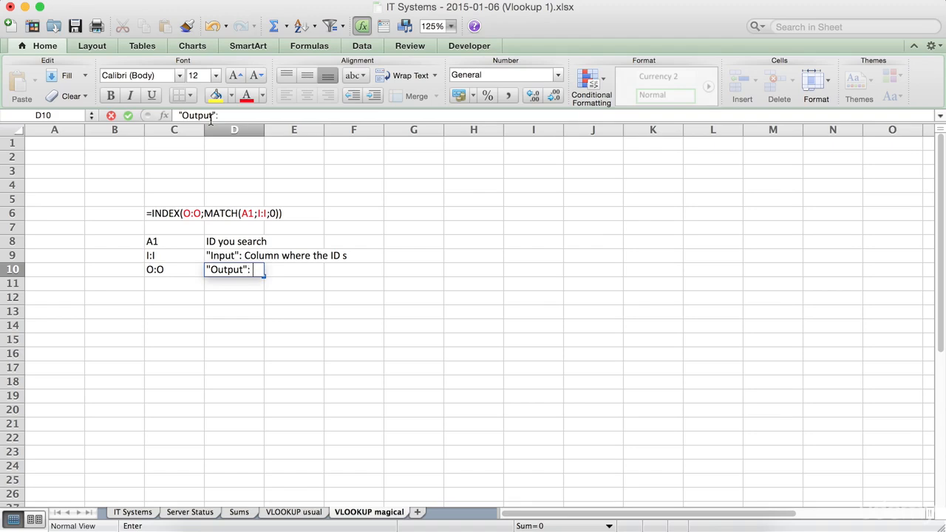
pyautogui.write('Colum where')
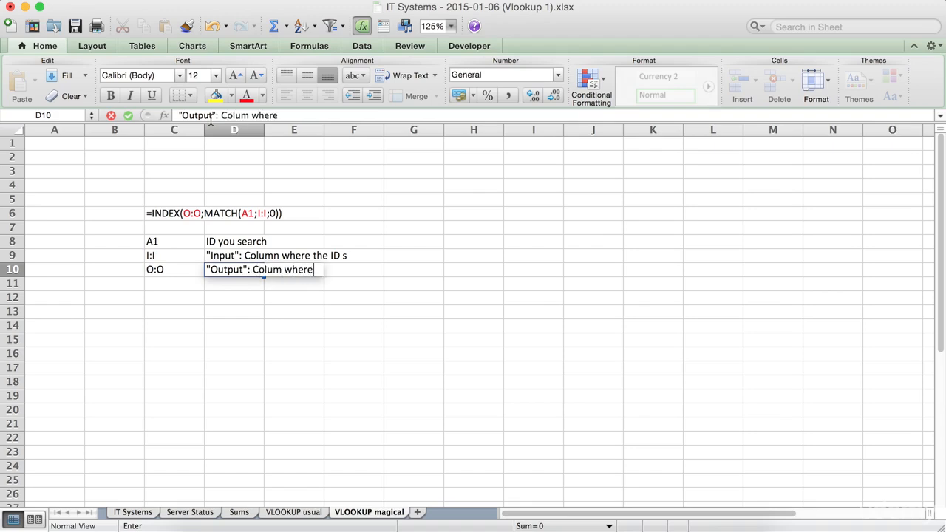
pyautogui.write(' the volume is')
pyautogui.press('Return')
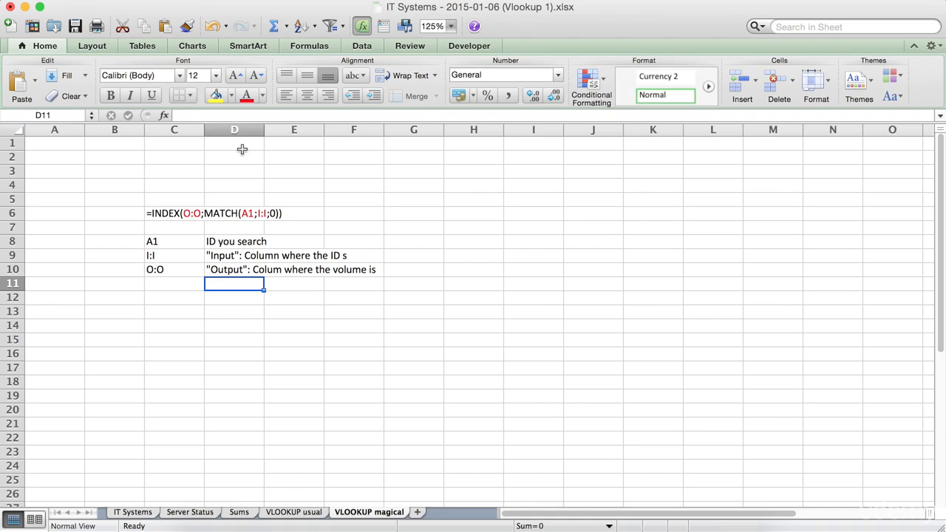
# Step: Save the workbook as a new copy named IT Systems - 2015-01-06 (Vlookup 2).xlsx in the Compare folder
pyautogui.click(90, 6)
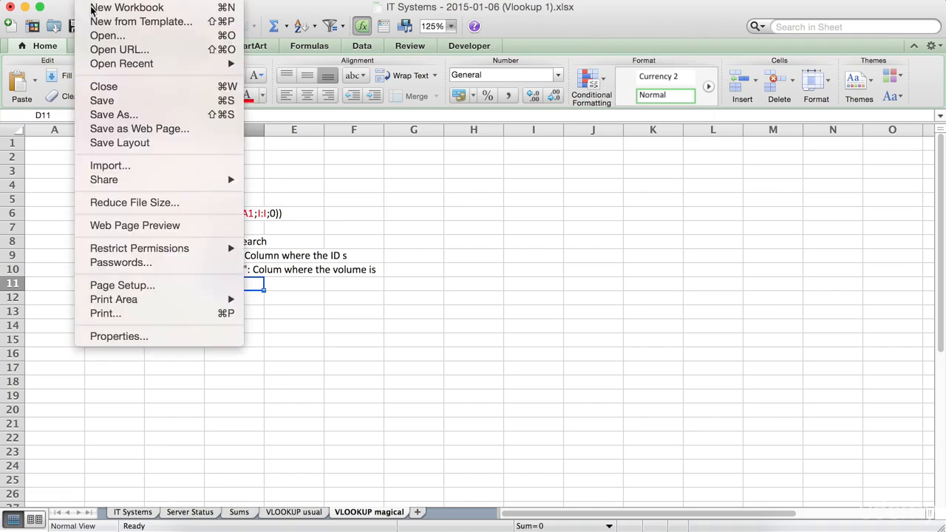
pyautogui.click(125, 116)
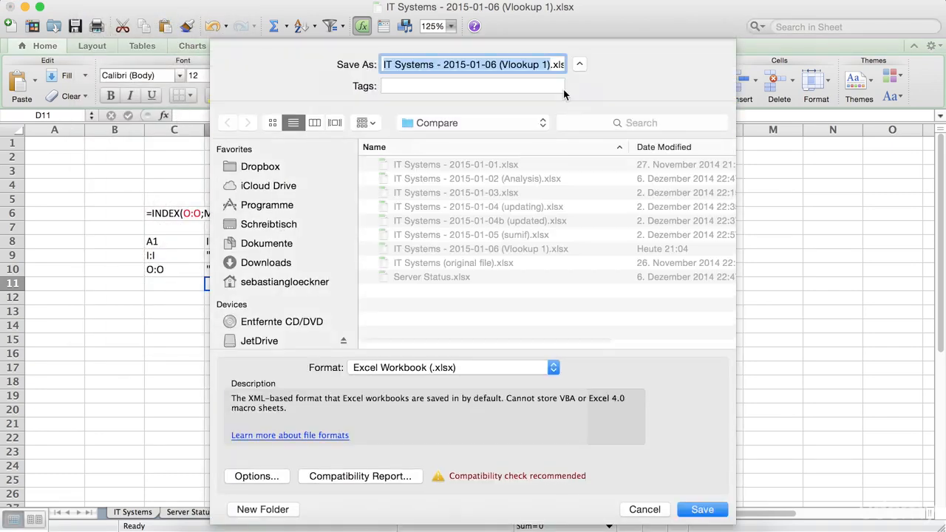
pyautogui.click(544, 64)
pyautogui.press('BackSpace')
pyautogui.write('2')
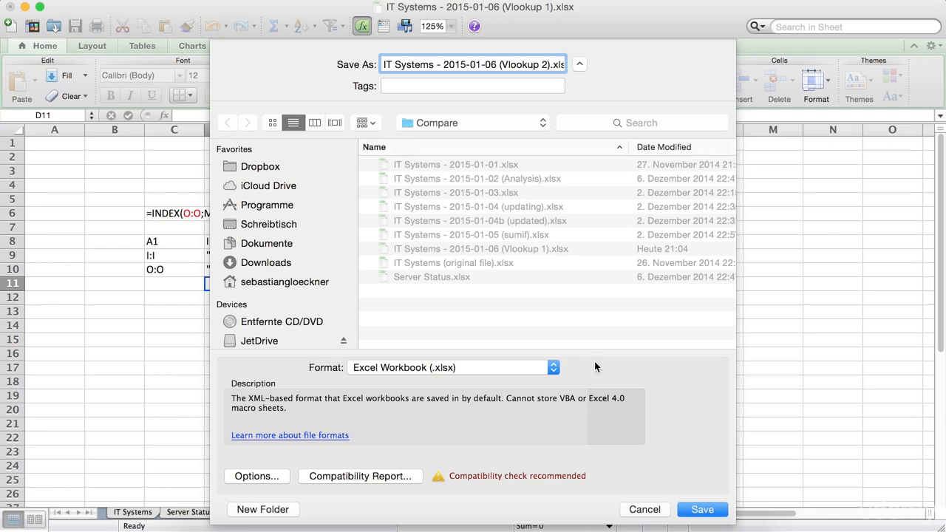
pyautogui.click(686, 513)
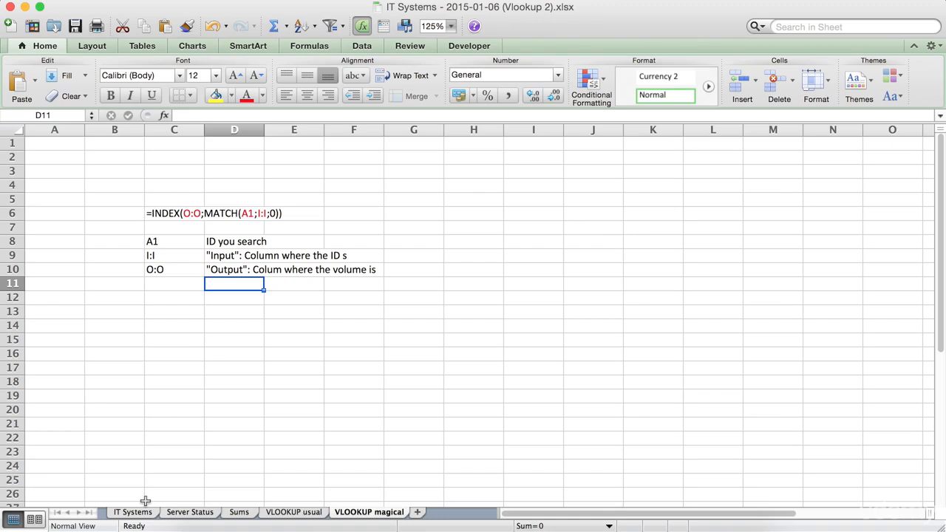
# Step: Copy the formula text =INDEX(O:O;MATCH(A1;I:I;0)) from cell C6 without its leading apostrophe, and leave the cell unedited
pyautogui.click(157, 213)
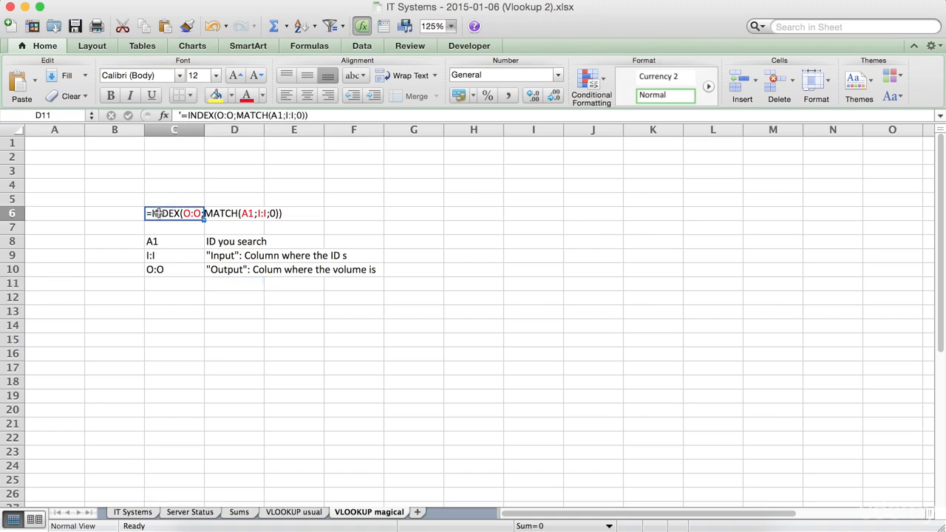
pyautogui.click(324, 115)
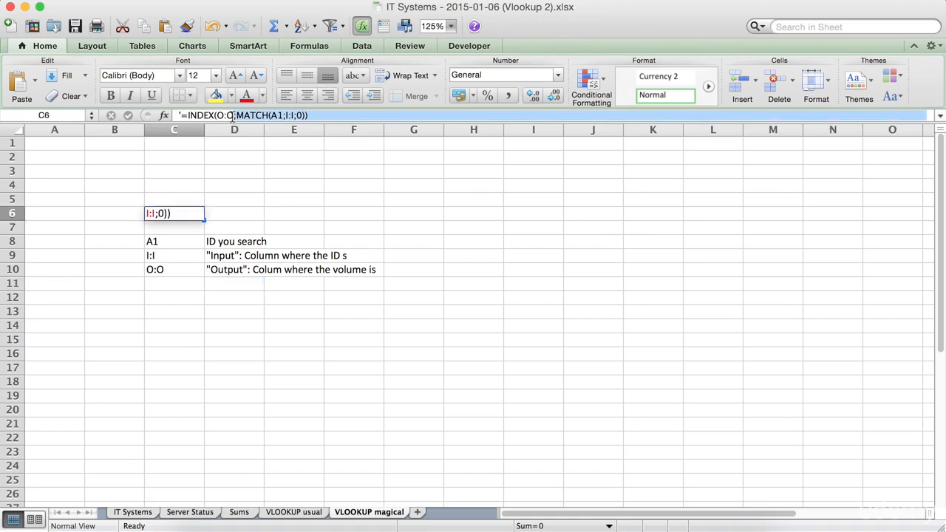
pyautogui.moveTo(182, 126); pyautogui.dragTo(189, 129)
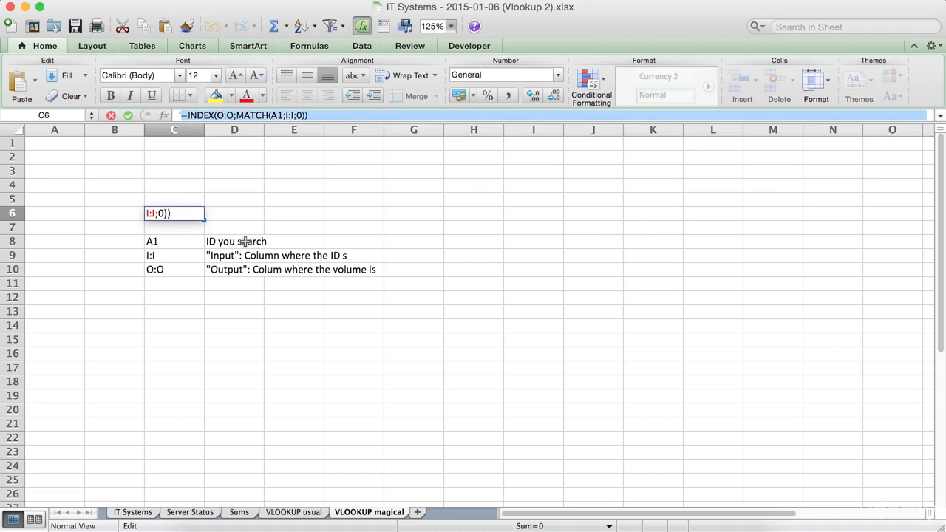
pyautogui.press('Escape')
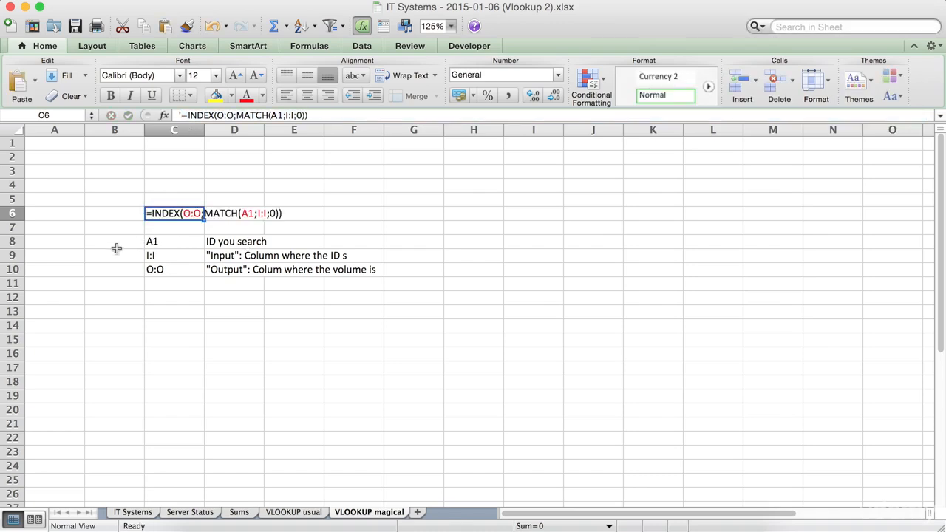
pyautogui.click(160, 242)
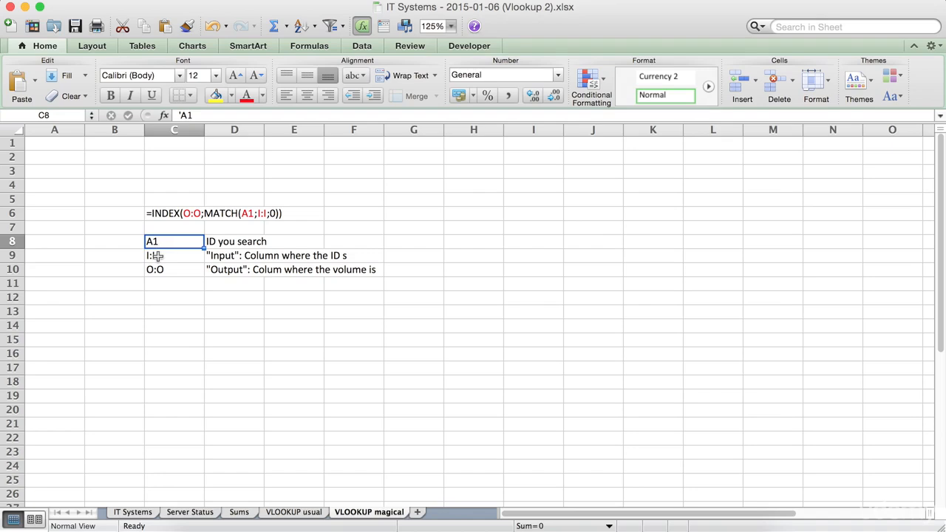
pyautogui.click(157, 256)
pyautogui.click(157, 269)
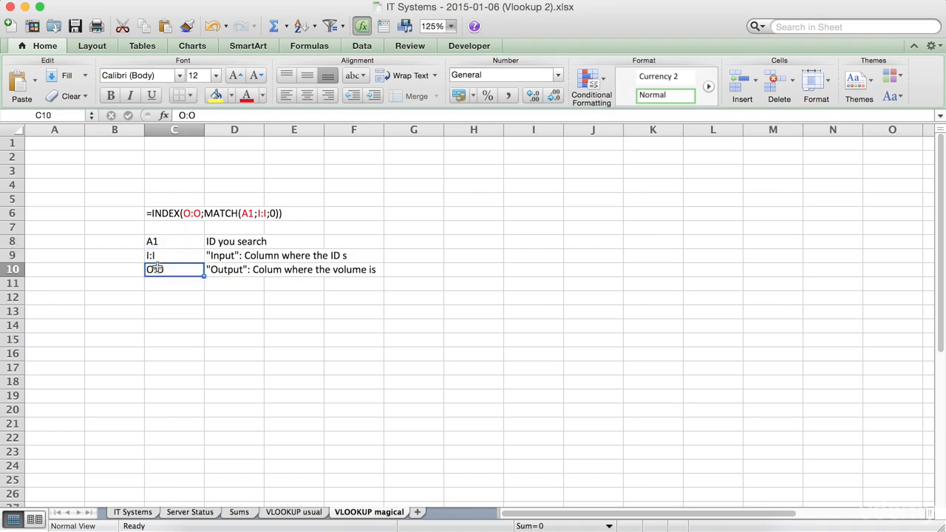
# Step: On the VLOOKUP usual sheet, enter the column headings OLD in C5 and NEW in D5
pyautogui.click(284, 513)
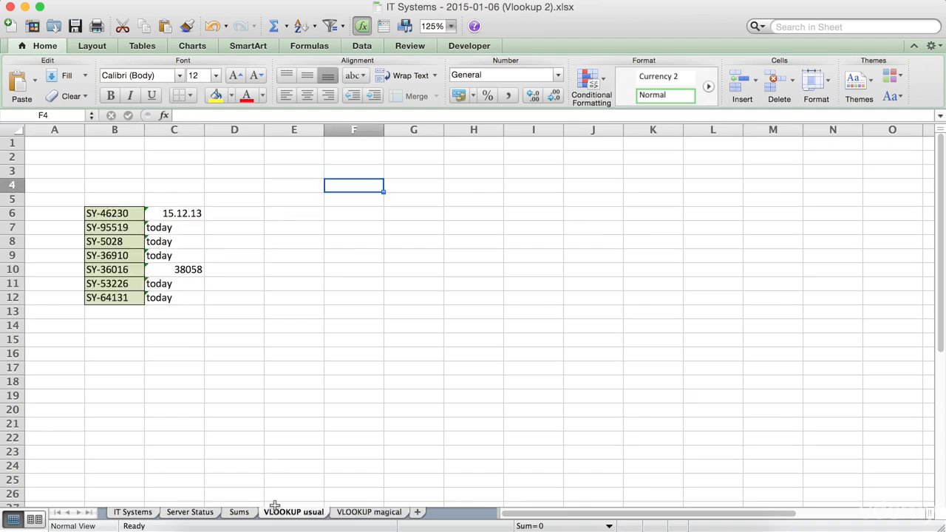
pyautogui.click(192, 202)
pyautogui.write('O')
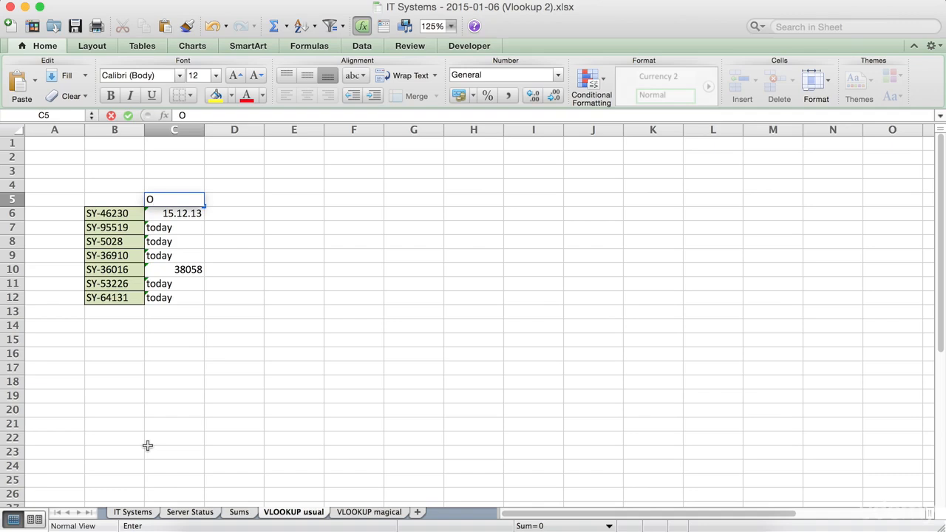
pyautogui.write('LD')
pyautogui.press('Tab')
pyautogui.write('NEW')
pyautogui.press('Return')
# Step: Make the OLD and NEW headings in C5 and D5 bold
pyautogui.press('Up')
pyautogui.press('Left')
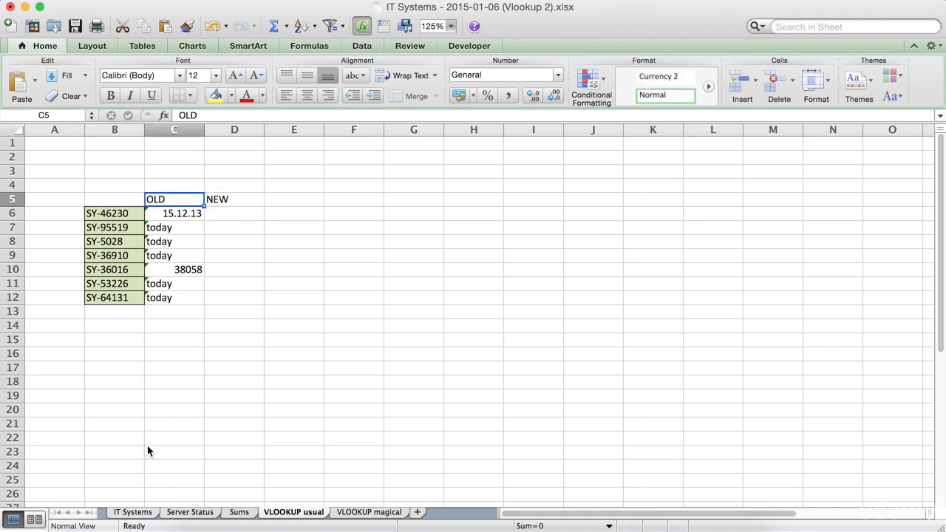
pyautogui.press('super+b')
pyautogui.press('Right')
pyautogui.press('super+b')
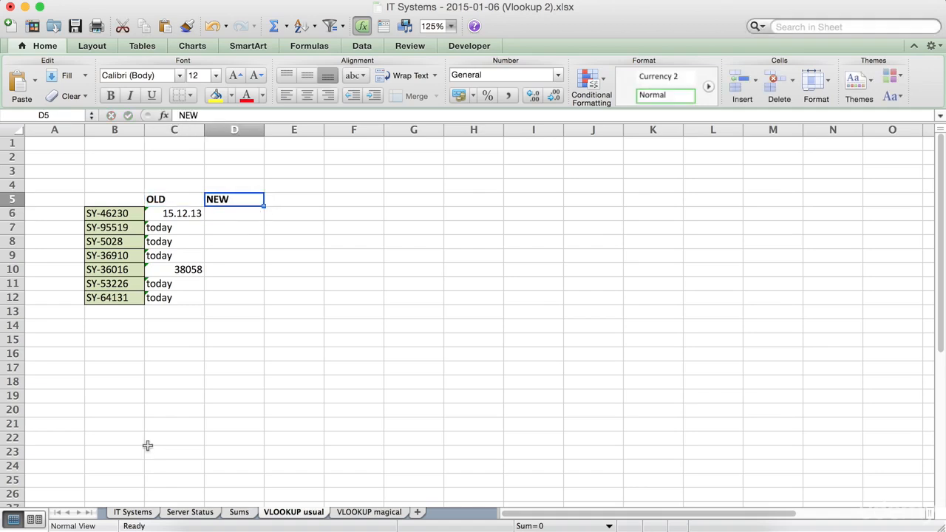
# Step: Paste the copied formula =INDEX(O:O;MATCH(A1;I:I;0)) into cell D6 under the NEW heading
pyautogui.press('Down')
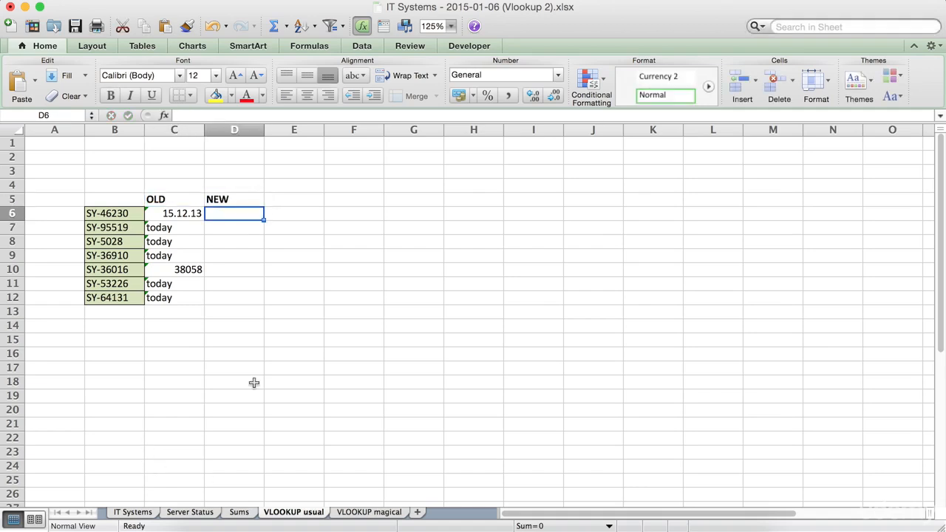
pyautogui.click(198, 116)
pyautogui.write('=INDEX(O:O;MATCH(A1;I:I;0))')
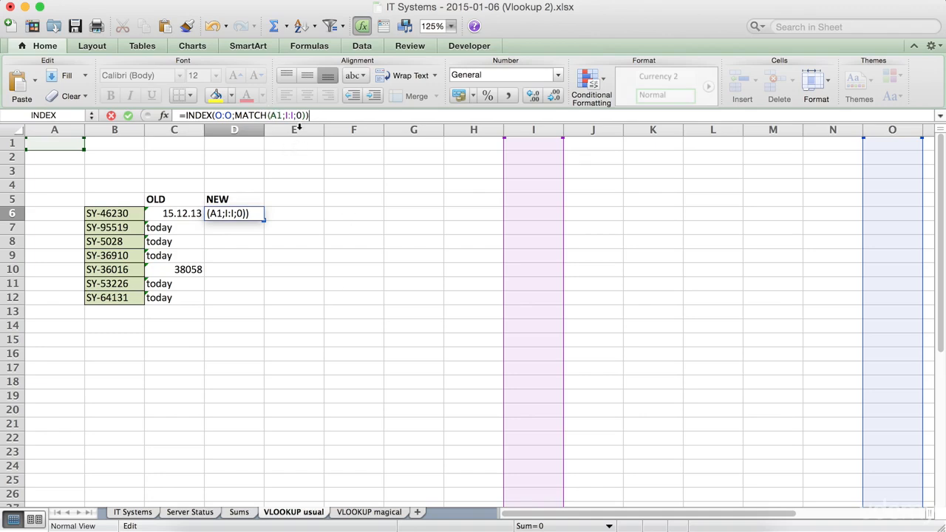
# Step: In the D6 formula, replace the MATCH lookup value A1 with the system ID cell B6
pyautogui.click(279, 115)
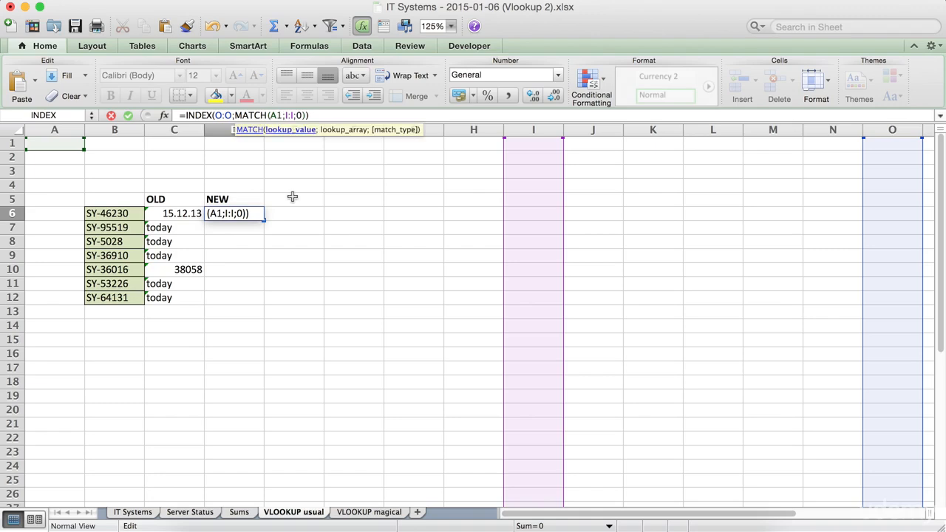
pyautogui.press('BackSpace')
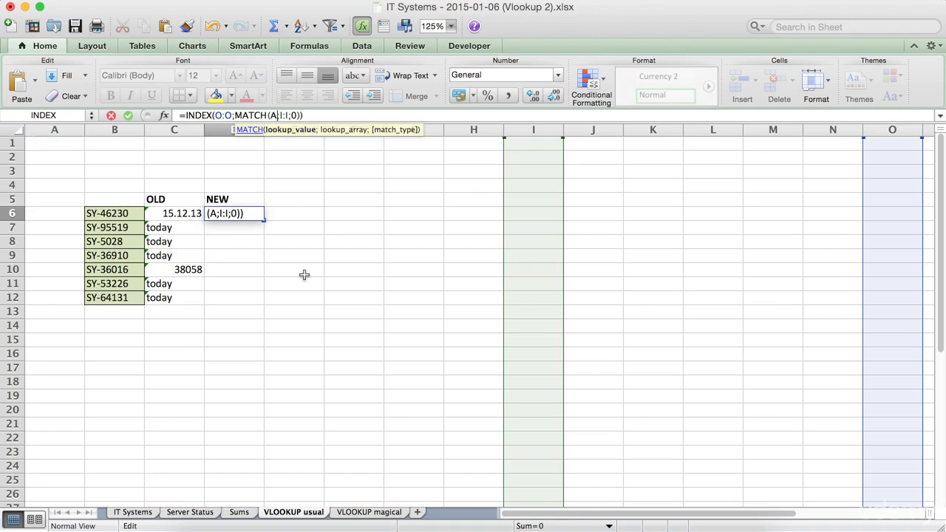
pyautogui.press('Delete')
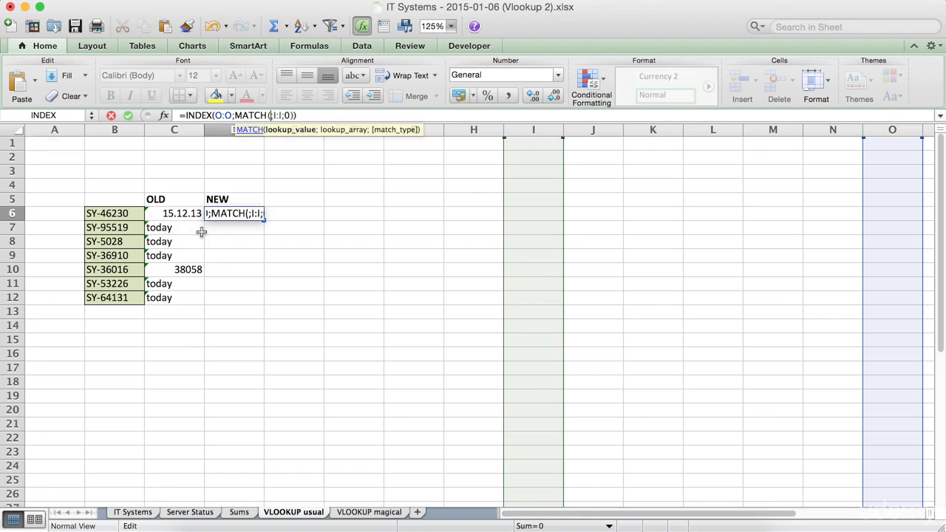
pyautogui.click(121, 213)
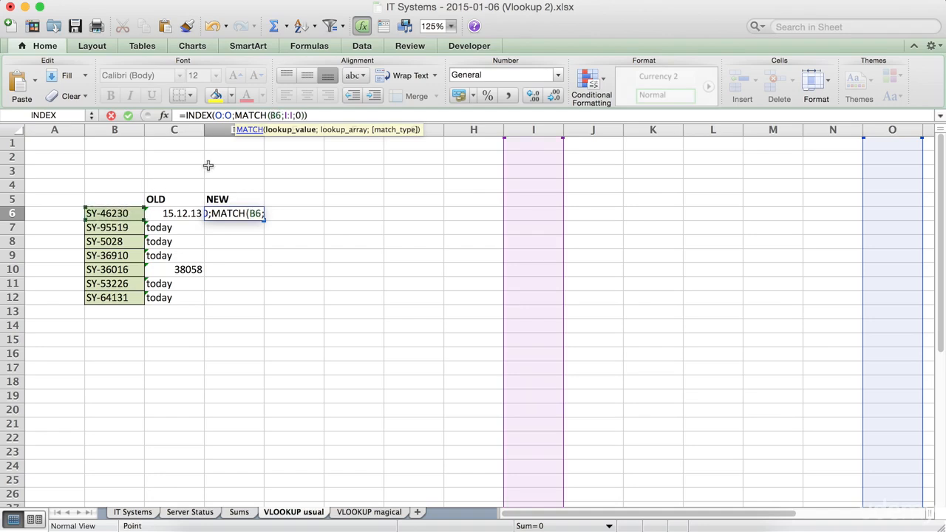
# Step: Replace the MATCH lookup array I:I in the D6 formula with the System ID column A:A of the IT Systems sheet
pyautogui.click(294, 115)
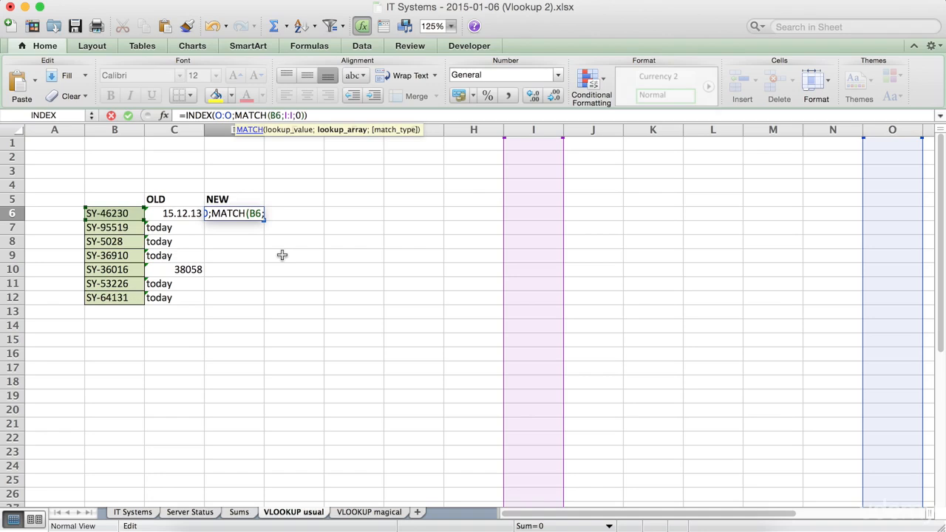
pyautogui.press('BackSpace')
pyautogui.press('BackSpace')
pyautogui.press('BackSpace')
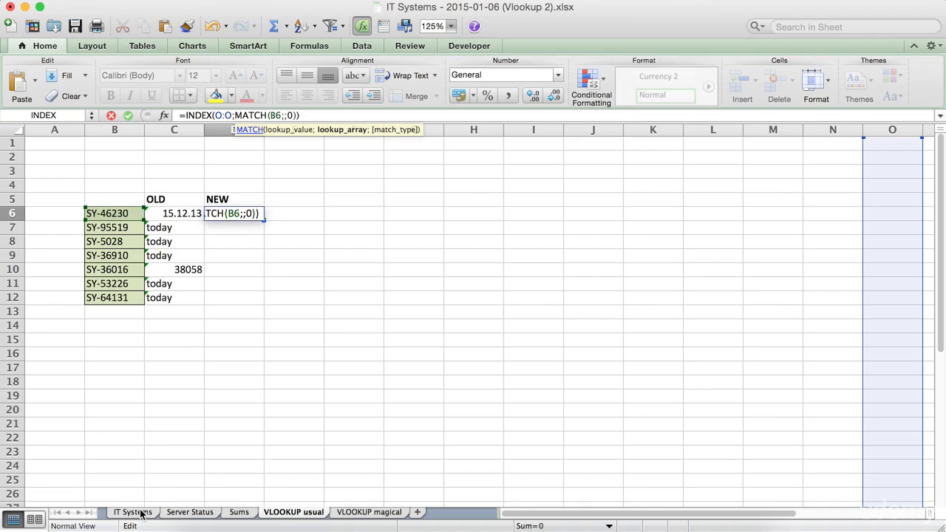
pyautogui.click(133, 512)
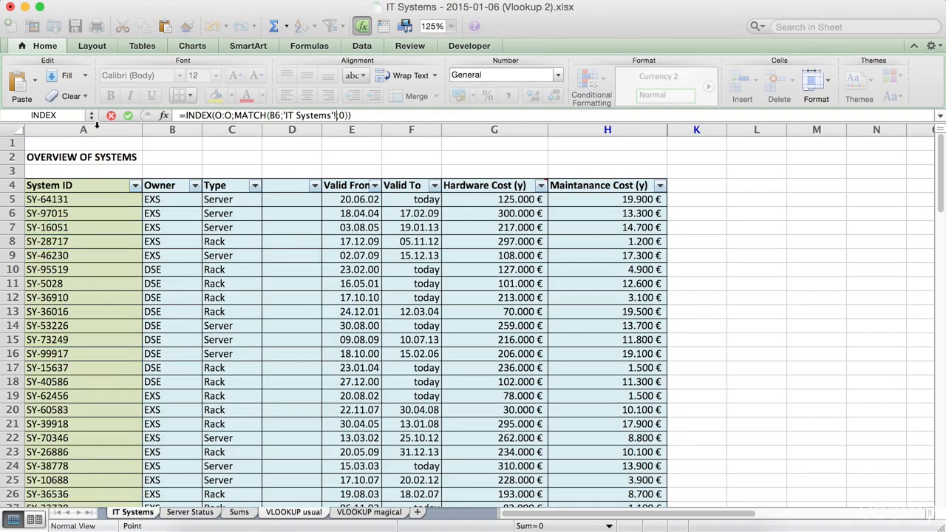
pyautogui.click(96, 127)
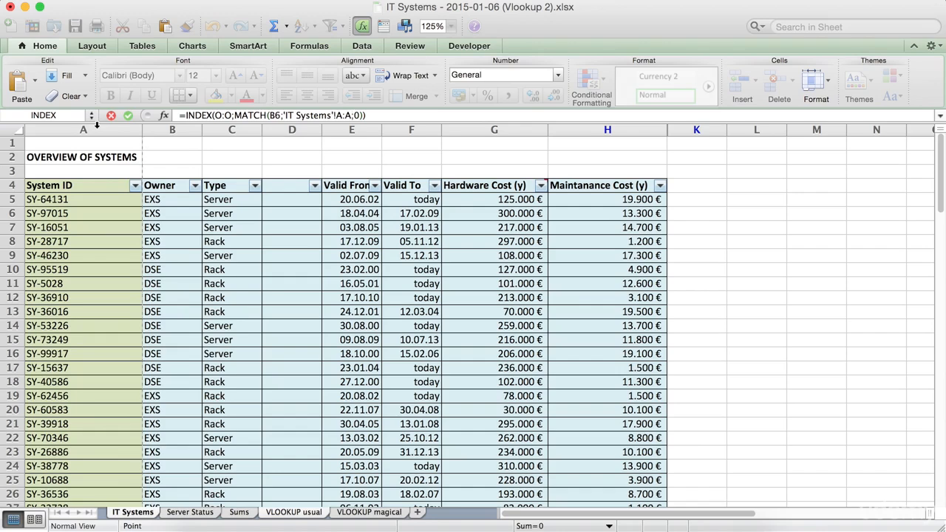
# Step: Replace the INDEX array O:O with the Hardware Cost column G:G of the IT Systems sheet and commit the D6 formula
pyautogui.click(232, 114)
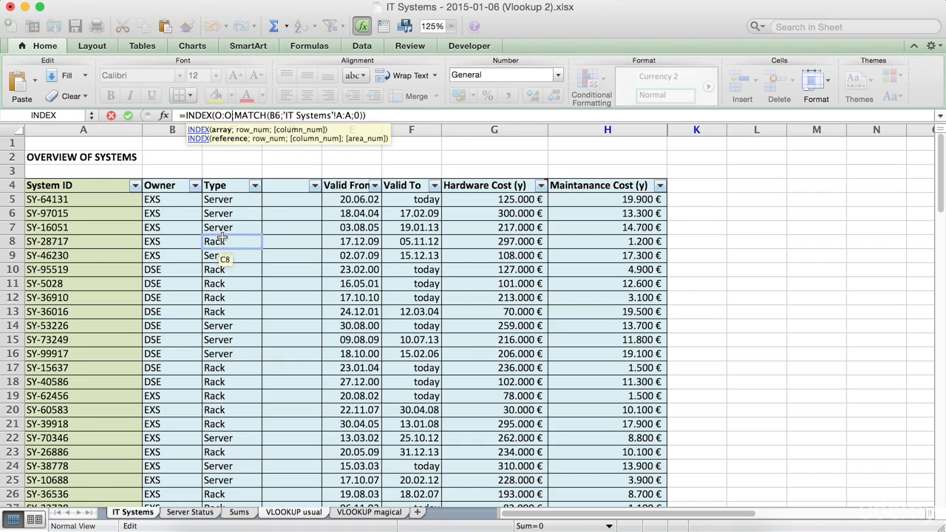
pyautogui.press('BackSpace')
pyautogui.press('BackSpace')
pyautogui.press('BackSpace')
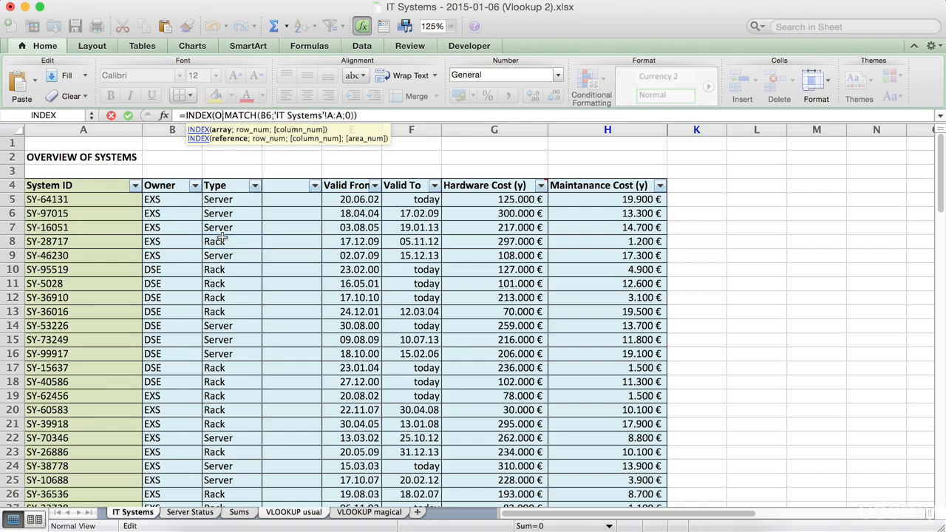
pyautogui.click(468, 129)
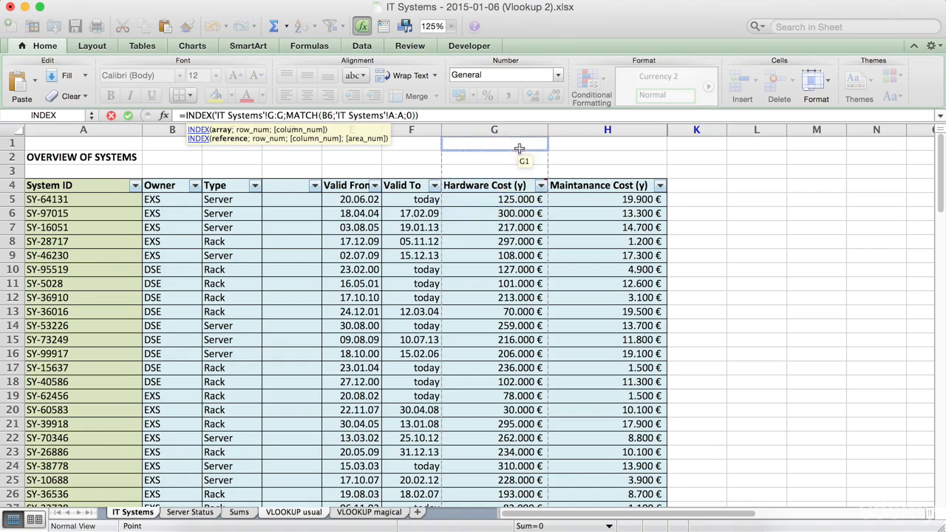
pyautogui.press('Return')
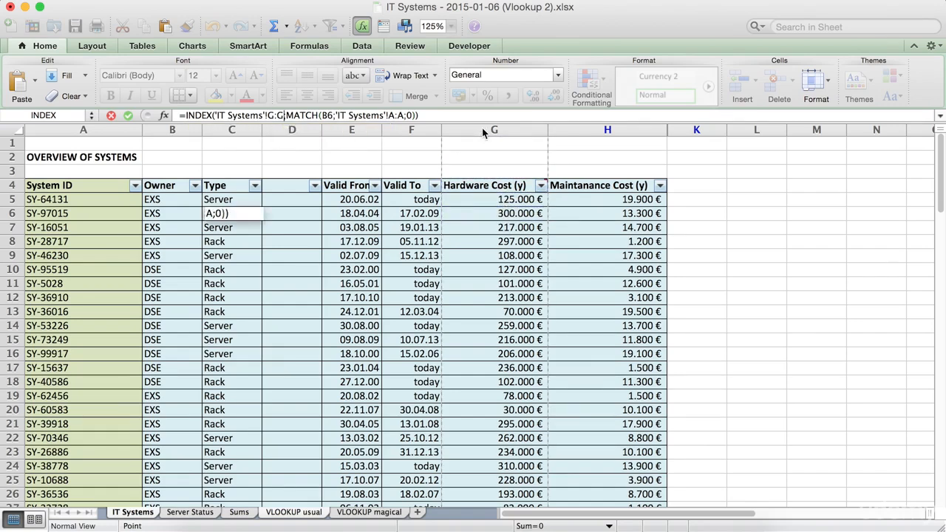
pyautogui.press('Up')
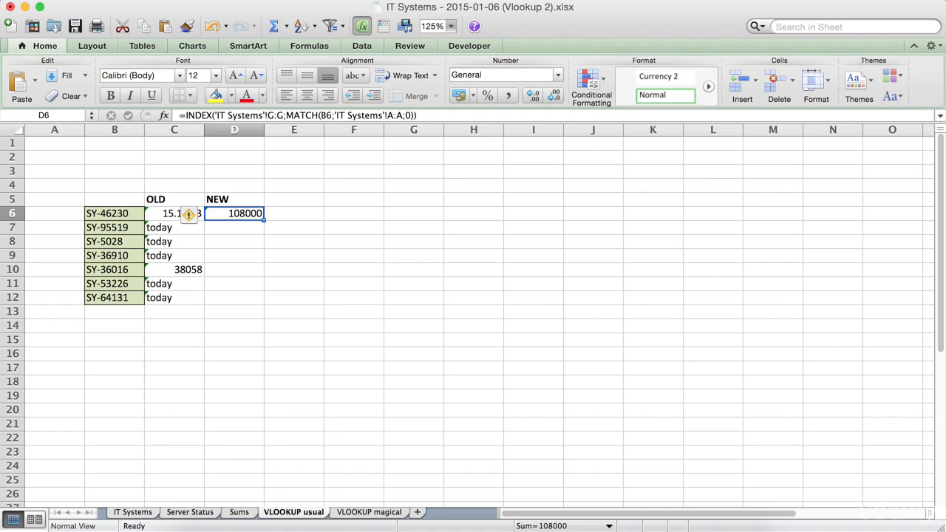
# Step: Check the D6 result against the IT Systems sheet and examine the lookup value and column references in its formula
pyautogui.click(133, 512)
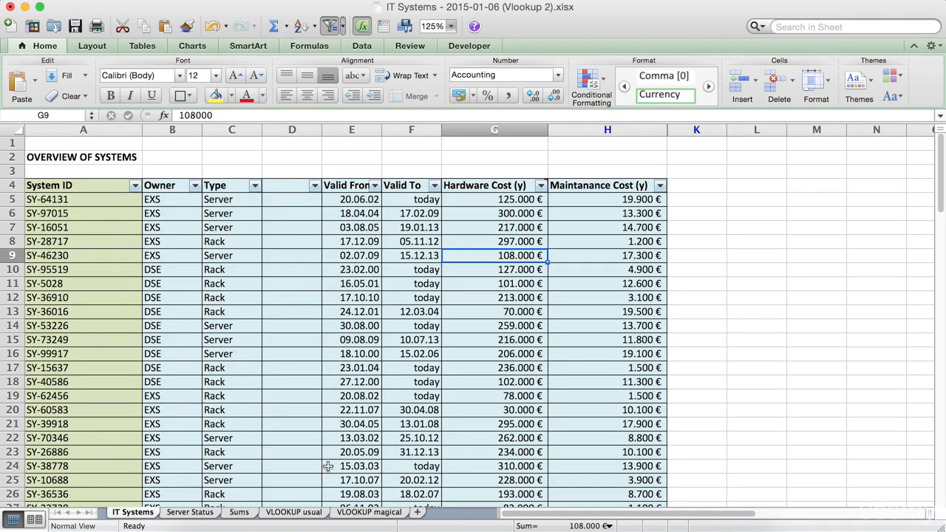
pyautogui.click(318, 516)
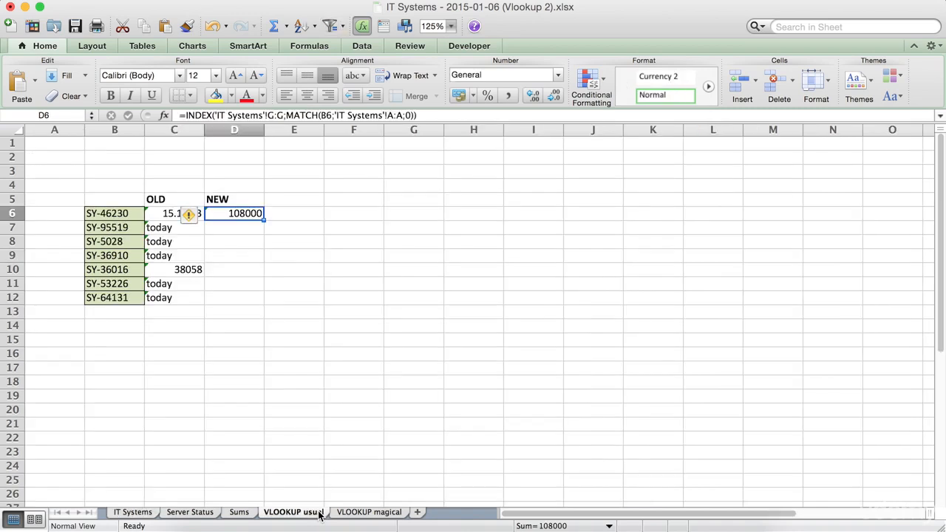
pyautogui.click(325, 114)
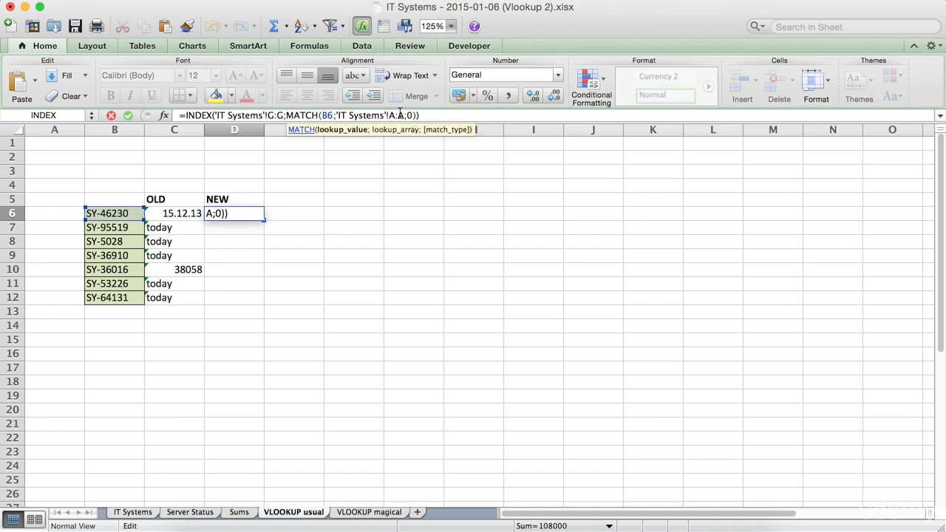
pyautogui.click(272, 116)
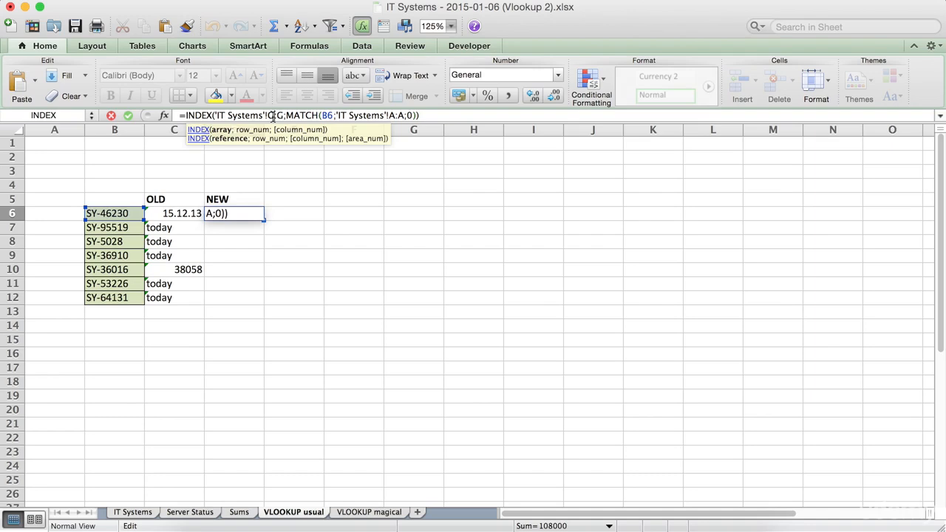
pyautogui.press('Return')
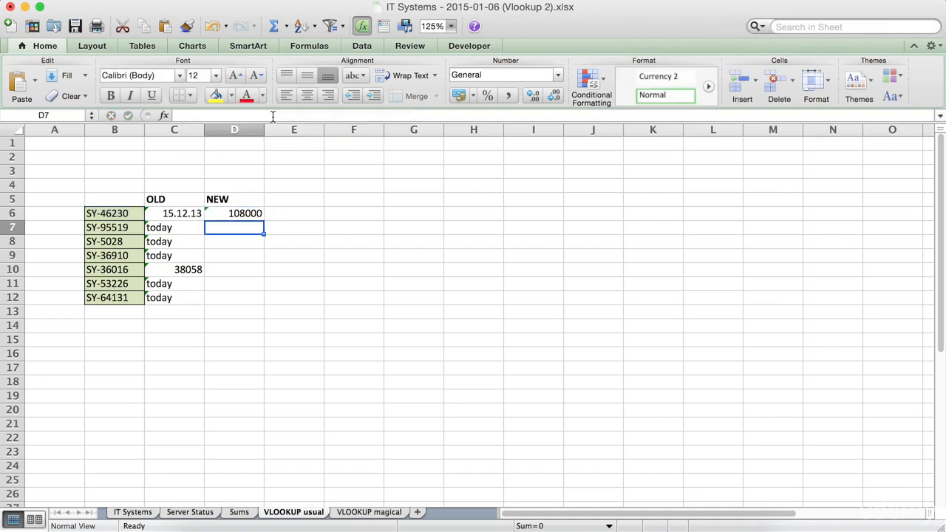
# Step: Fill the INDEX/MATCH formula from D6 down through D12 for the remaining system IDs
pyautogui.click(249, 212)
pyautogui.moveTo(263, 221); pyautogui.dragTo(255, 300)
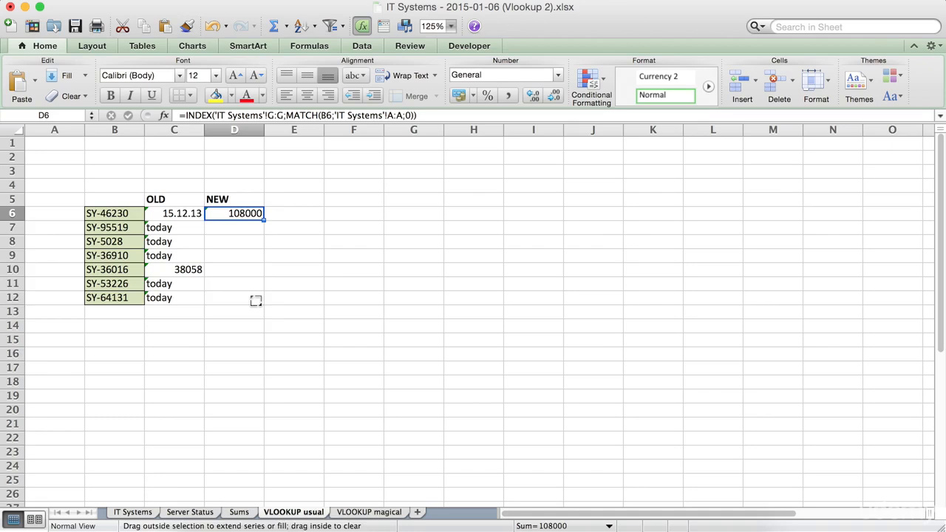
pyautogui.click(255, 214)
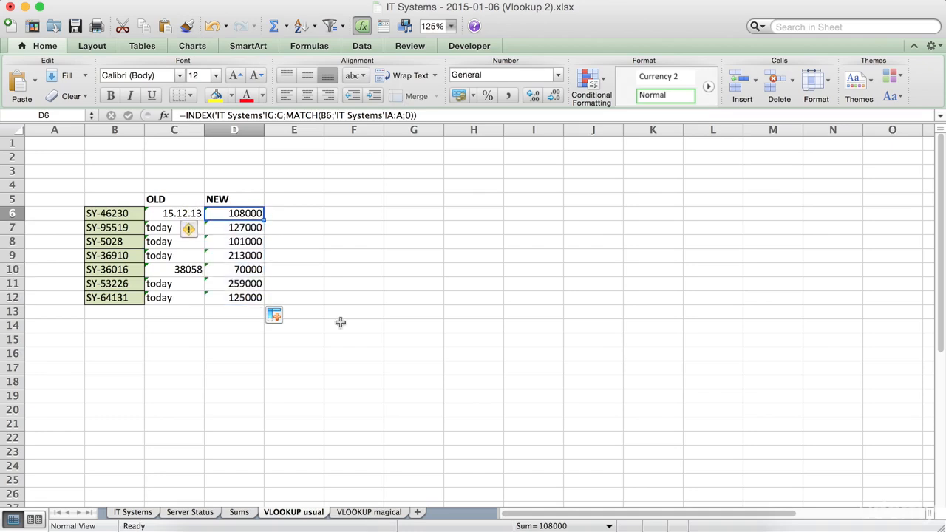
# Step: Examine the filled INDEX/MATCH formulas in the NEW column and compare them with the VLOOKUP formula in C6
pyautogui.press('Down')
pyautogui.press('Down')
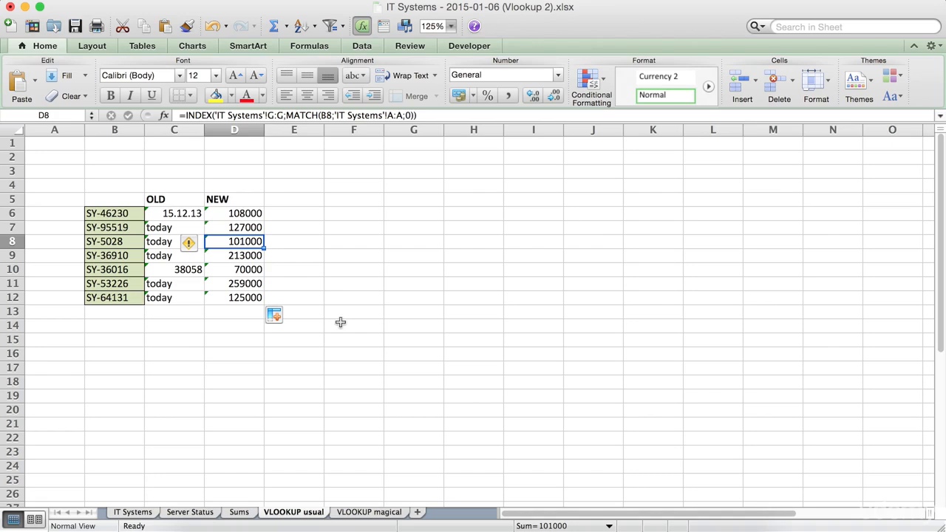
pyautogui.press('Down')
pyautogui.press('Down')
pyautogui.press('Down')
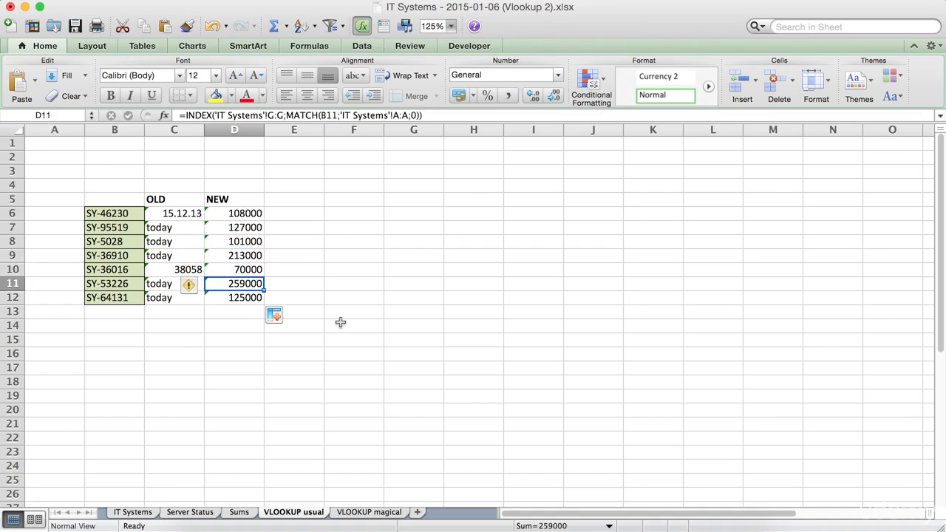
pyautogui.press('Down')
pyautogui.press('Up')
pyautogui.press('Up')
pyautogui.press('Up')
pyautogui.press('Up')
pyautogui.press('Up')
pyautogui.press('Up')
pyautogui.press('Down')
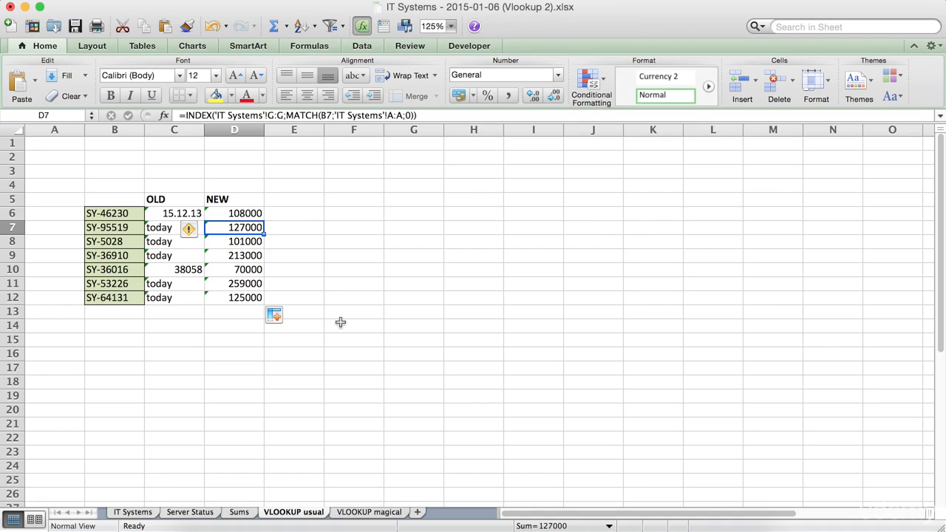
pyautogui.press('Left')
pyautogui.press('Up')
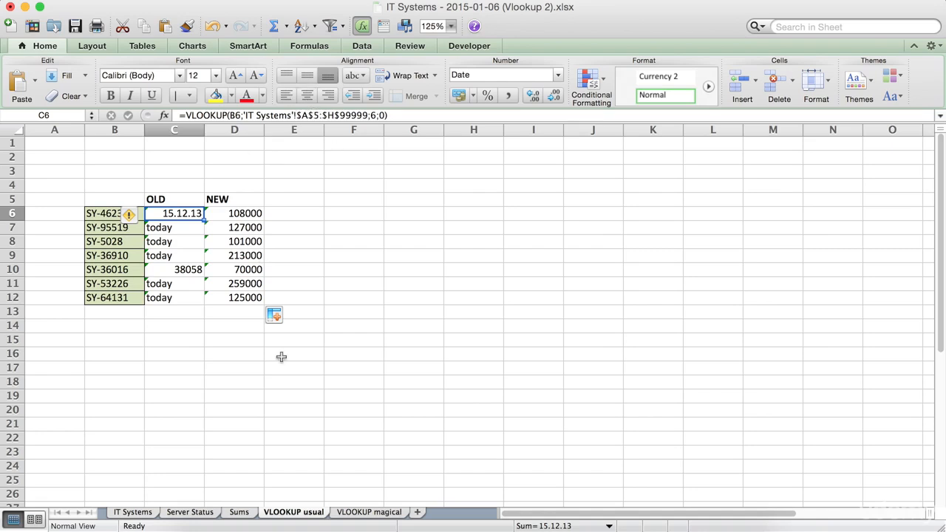
# Step: Change the table array of the VLOOKUP formula in C6 to the whole columns 'IT Systems'!A:H
pyautogui.click(229, 385)
pyautogui.click(179, 216)
pyautogui.click(367, 117)
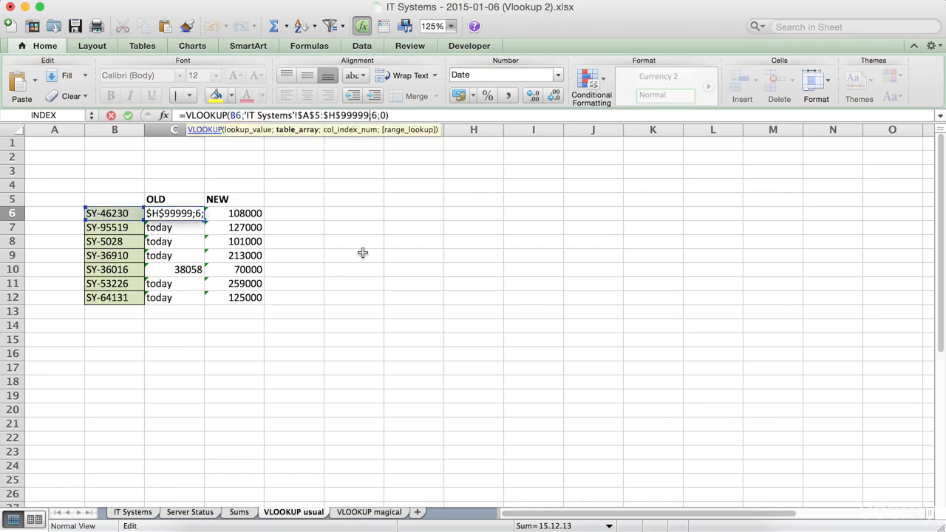
pyautogui.press('BackSpace')
pyautogui.press('BackSpace')
pyautogui.press('BackSpace')
pyautogui.press('BackSpace')
pyautogui.press('BackSpace')
pyautogui.press('BackSpace')
pyautogui.press('BackSpace')
pyautogui.press('BackSpace')
pyautogui.press('BackSpace')
pyautogui.press('BackSpace')
pyautogui.press('BackSpace')
pyautogui.press('BackSpace')
pyautogui.press('BackSpace')
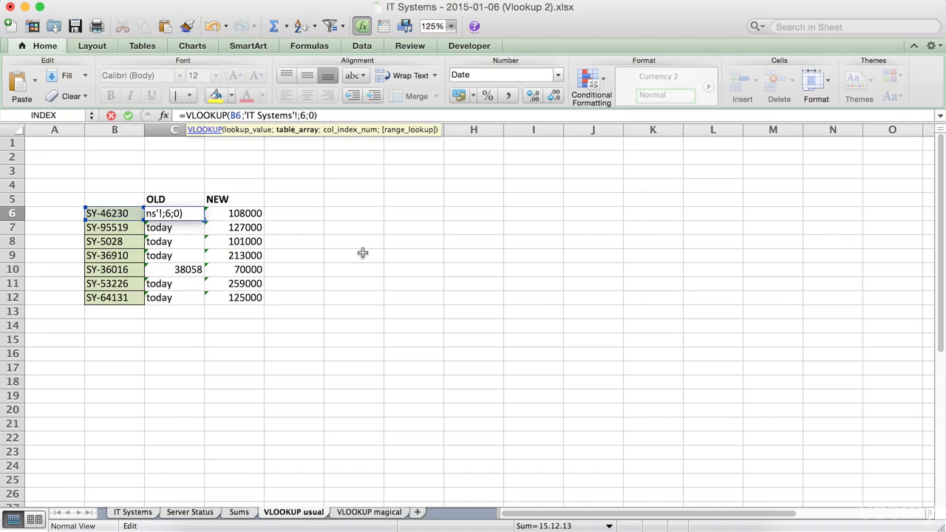
pyautogui.write('A:H')
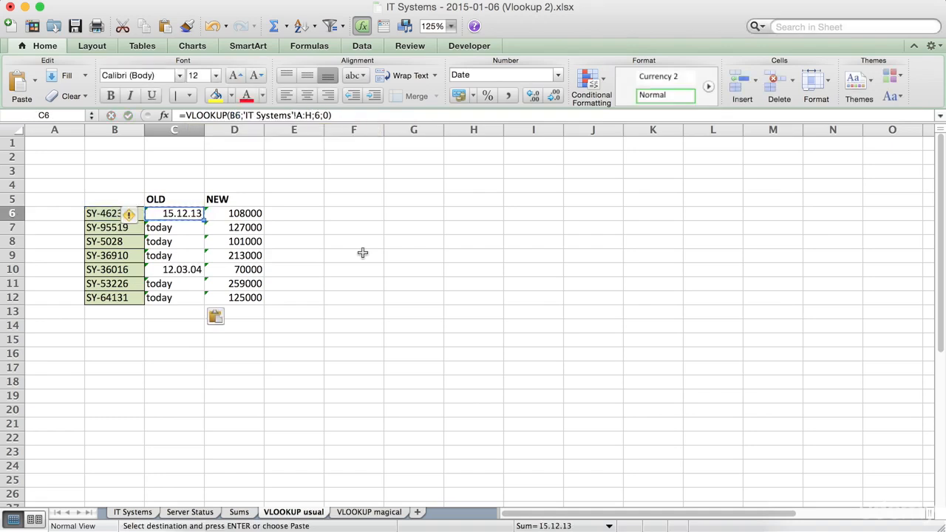
pyautogui.press('Down')
# Step: Copy the updated VLOOKUP formula from C6 to the rest of the OLD column, C7 to C12
pyautogui.press('Up')
pyautogui.press('Down')
pyautogui.press('Down')
pyautogui.press('Down')
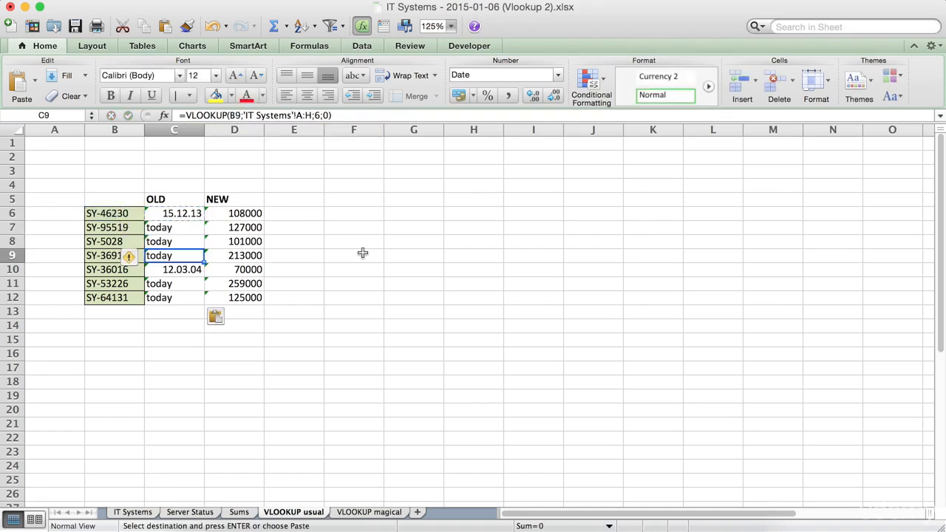
pyautogui.click(336, 283)
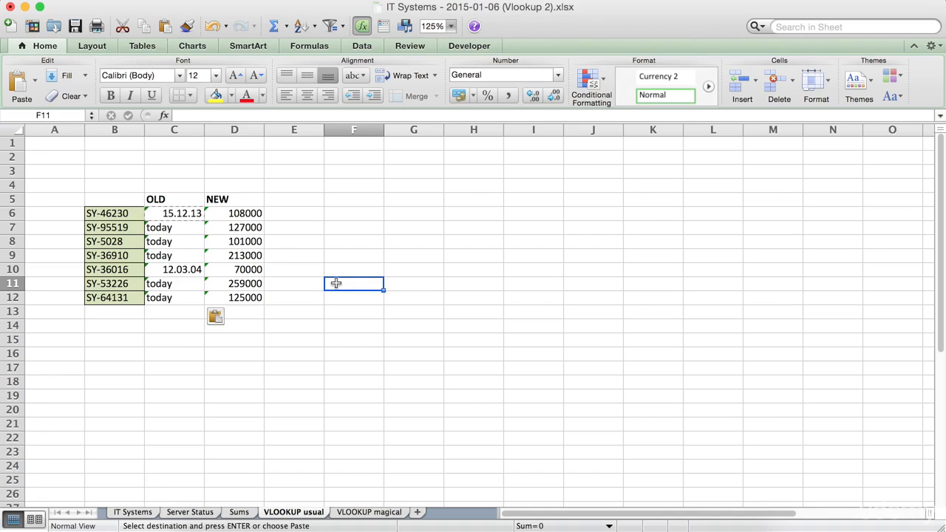
pyautogui.press('Escape')
# Step: Delete the empty column D from the IT Systems sheet and return to the VLOOKUP usual sheet to compare both result columns
pyautogui.click(186, 213)
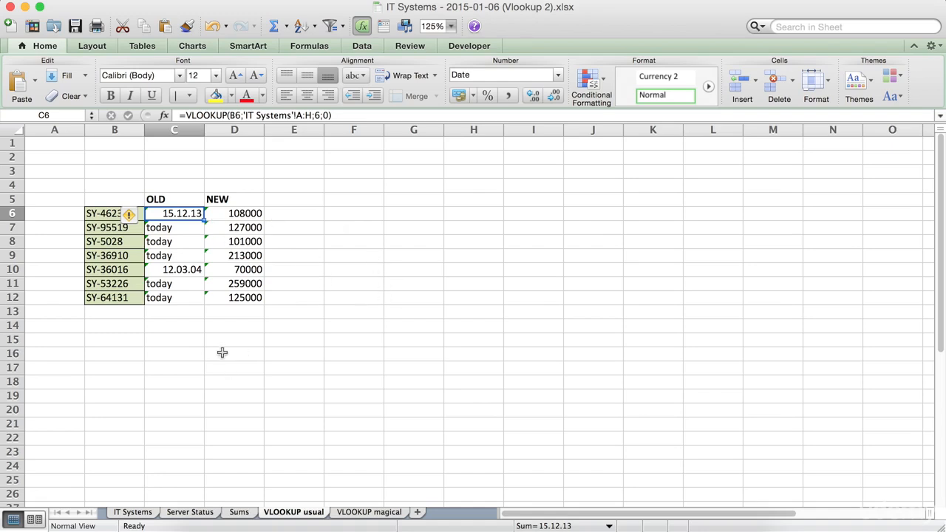
pyautogui.click(169, 512)
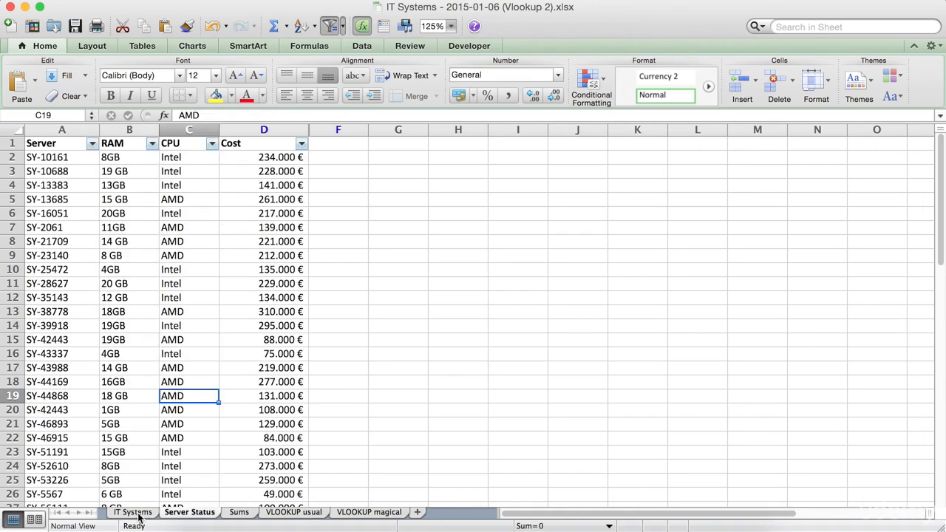
pyautogui.click(131, 511)
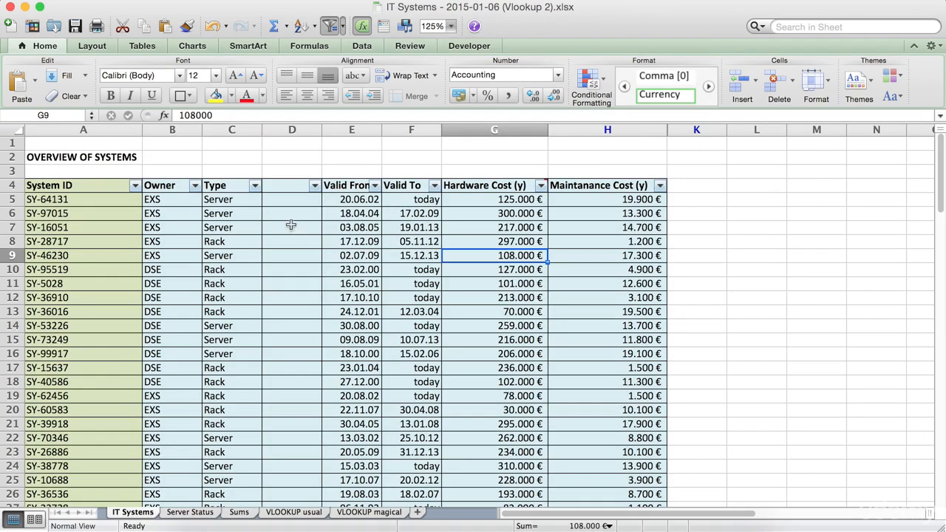
pyautogui.click(289, 129)
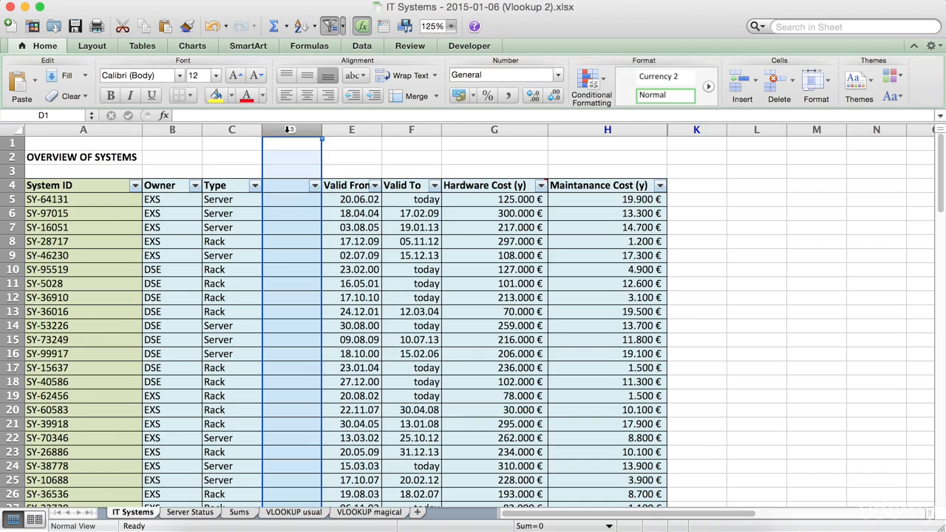
pyautogui.press('super+minus')
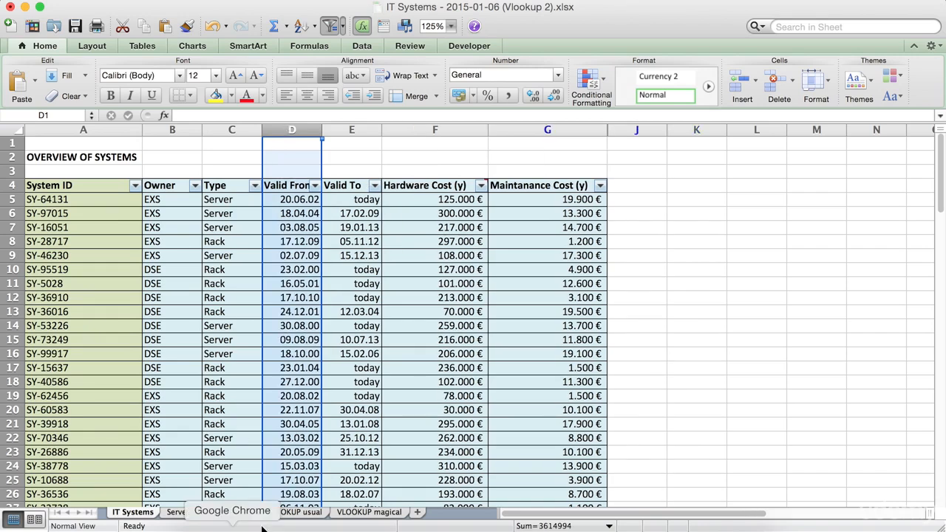
pyautogui.click(285, 513)
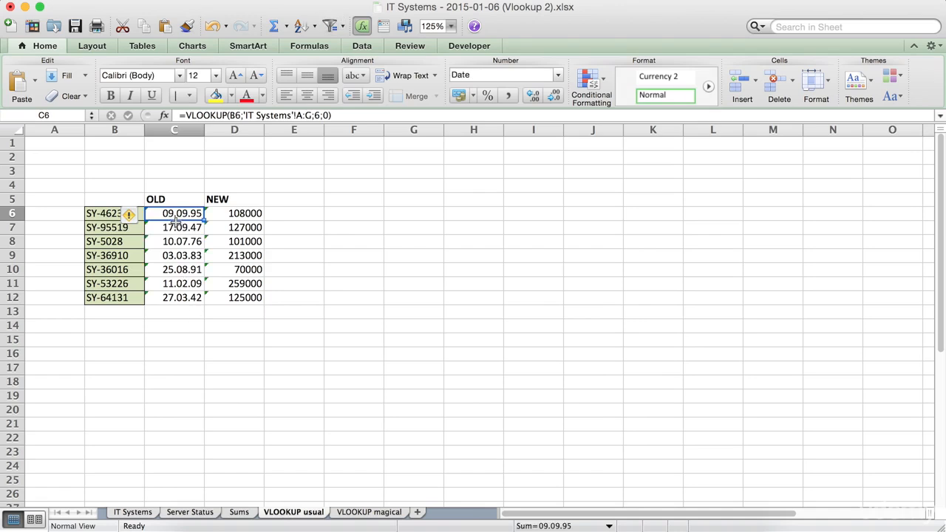
# Step: Change the number format of the OLD column results, C6 to C12, to General
pyautogui.keyDown('shift'); pyautogui.click(174, 299); pyautogui.keyUp('shift')
pyautogui.click(213, 365)
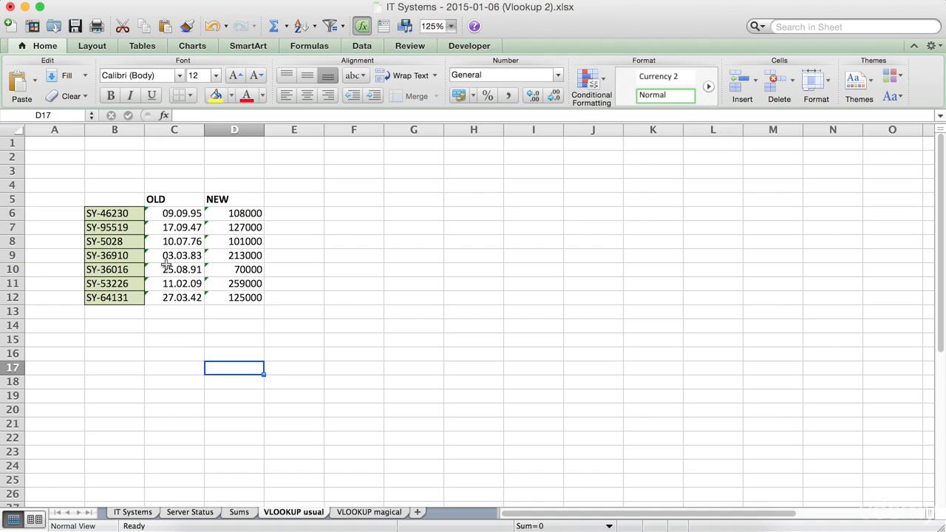
pyautogui.click(174, 219)
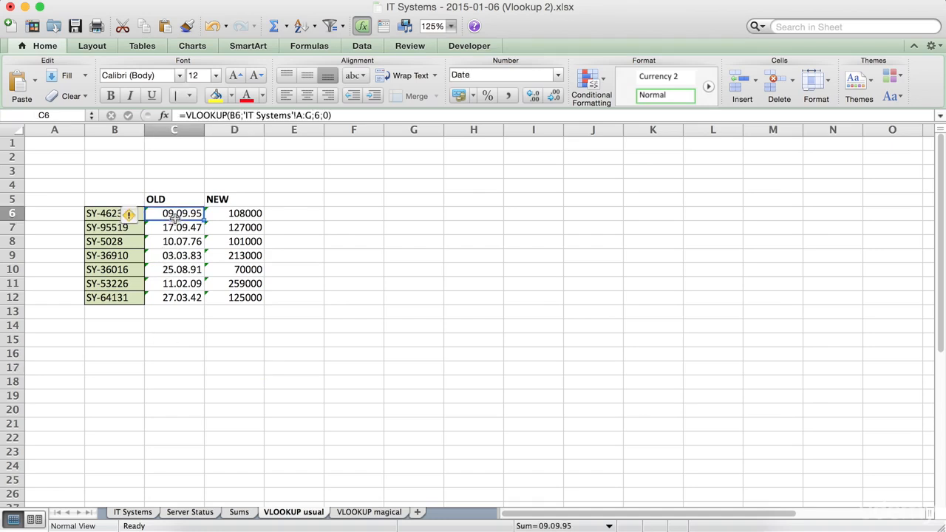
pyautogui.keyDown('shift'); pyautogui.click(160, 297); pyautogui.keyUp('shift')
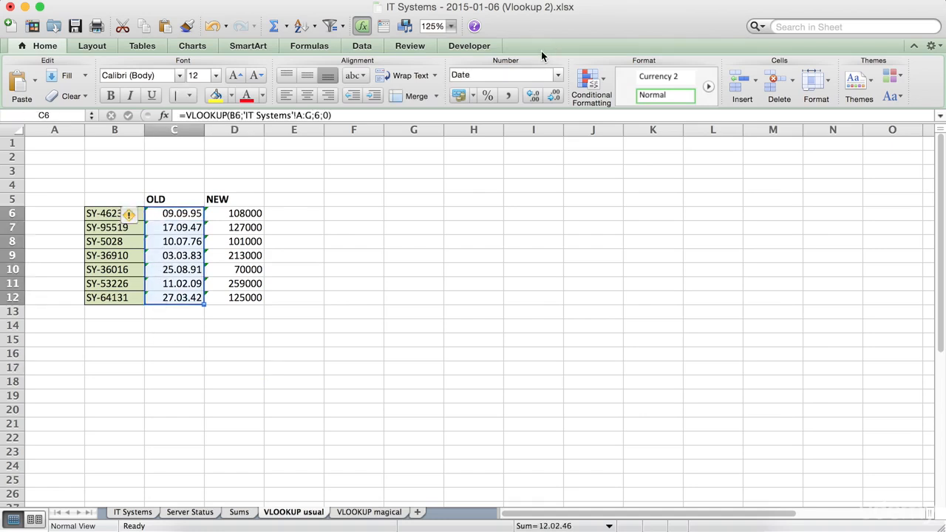
pyautogui.click(558, 75)
pyautogui.click(480, 92)
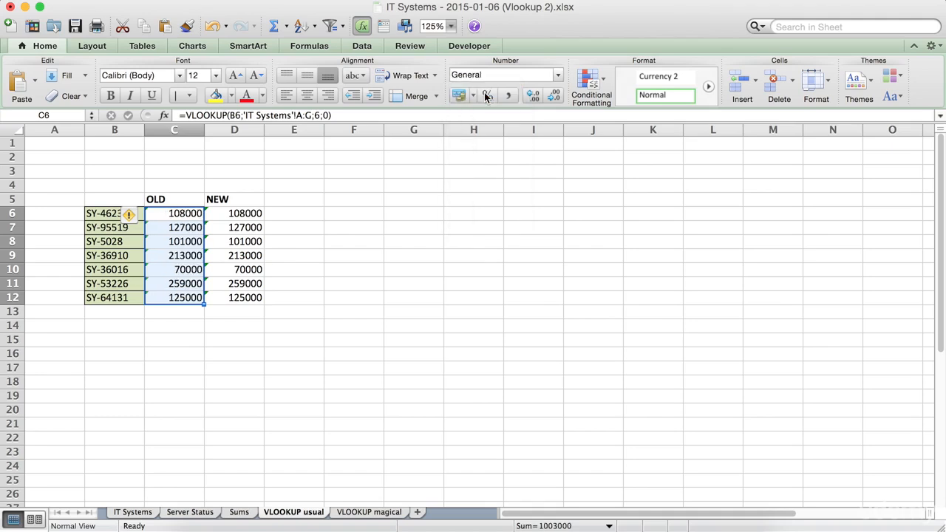
pyautogui.click(397, 201)
pyautogui.moveTo(186, 216); pyautogui.dragTo(185, 297)
pyautogui.click(385, 222)
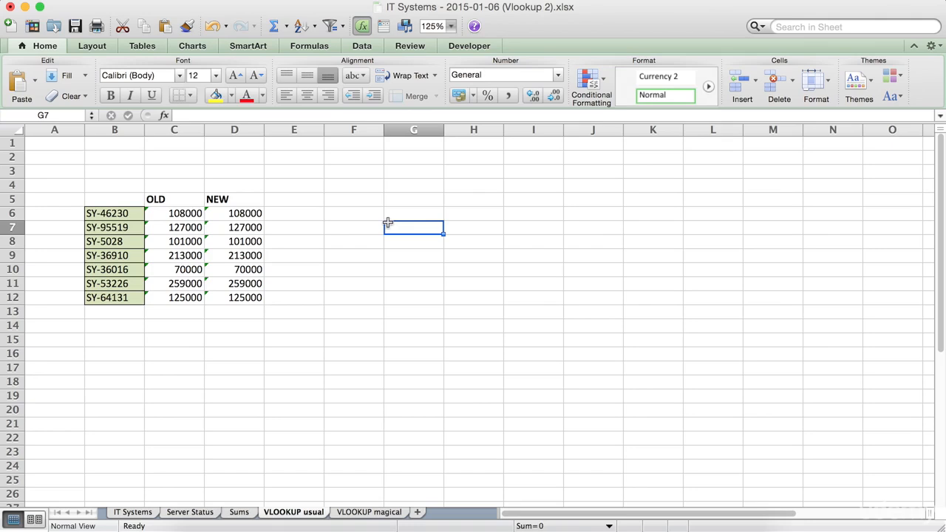
# Step: Widen column C to 10.83 and compare the first OLD and NEW results in C6 and D6
pyautogui.moveTo(209, 130); pyautogui.dragTo(215, 130)
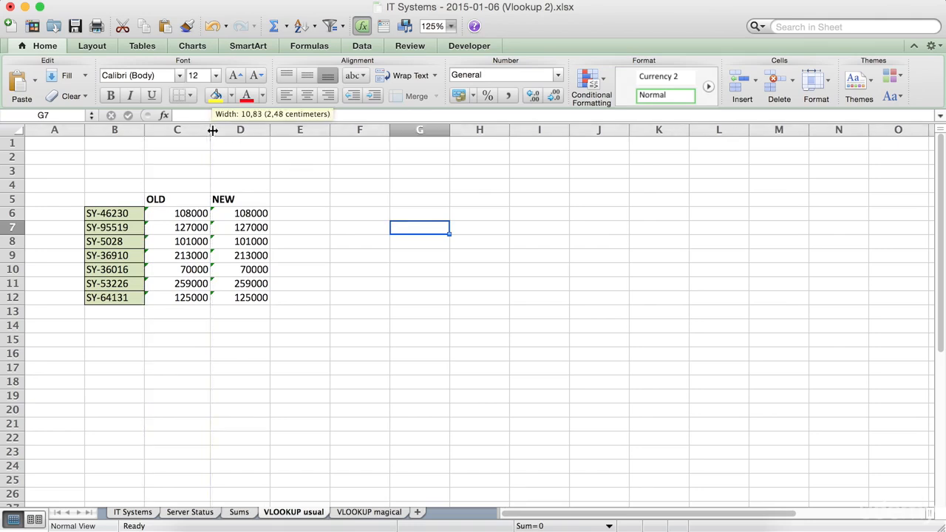
pyautogui.click(191, 213)
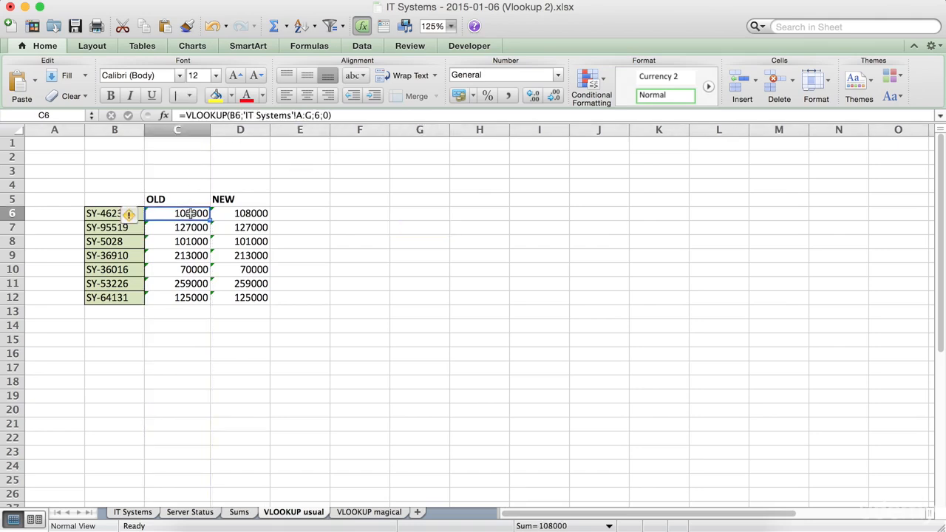
pyautogui.click(232, 214)
pyautogui.click(166, 327)
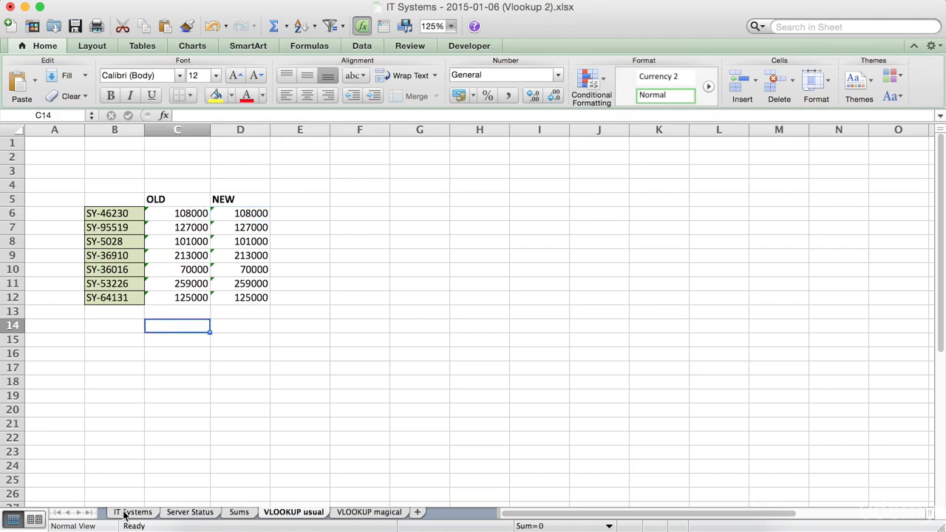
# Step: Insert a new column before Valid From on the IT Systems sheet and give it the header Subtype in D4
pyautogui.click(126, 512)
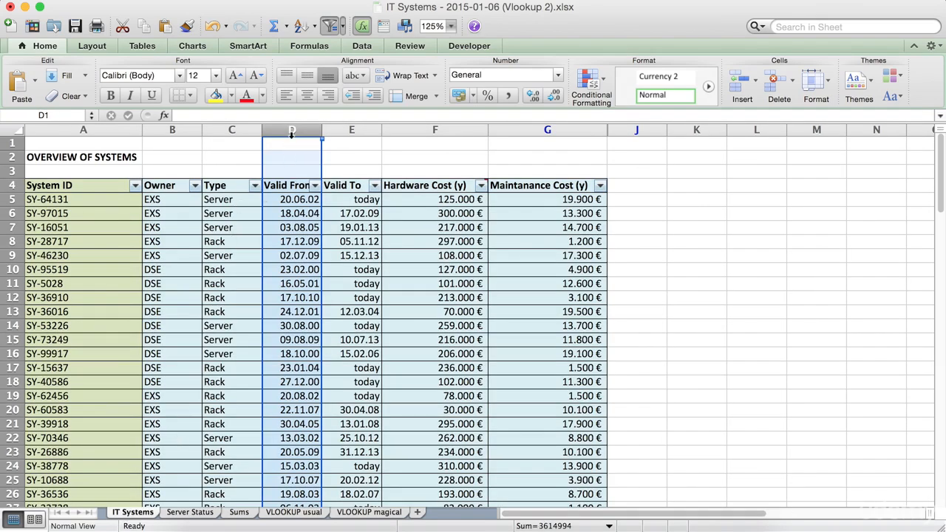
pyautogui.hotkey('ctrl', 'shift', '+')
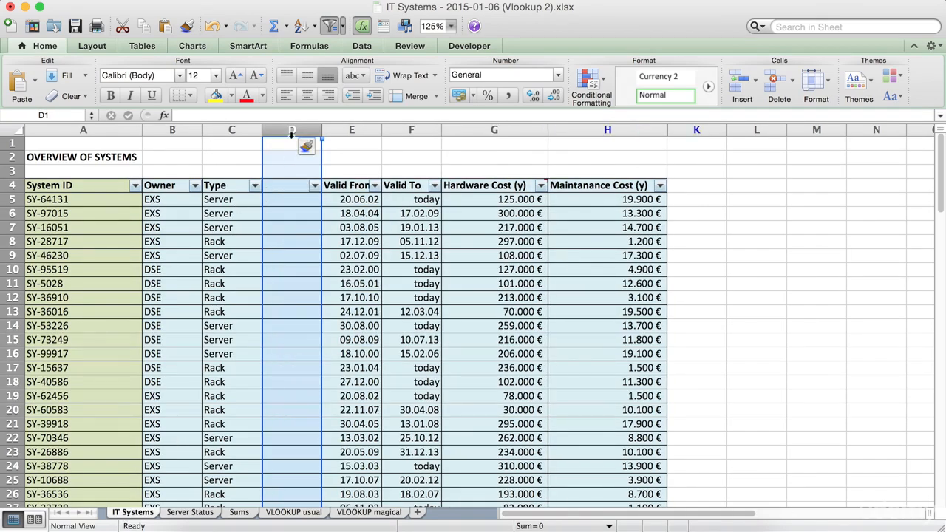
pyautogui.click(276, 174)
pyautogui.click(277, 185)
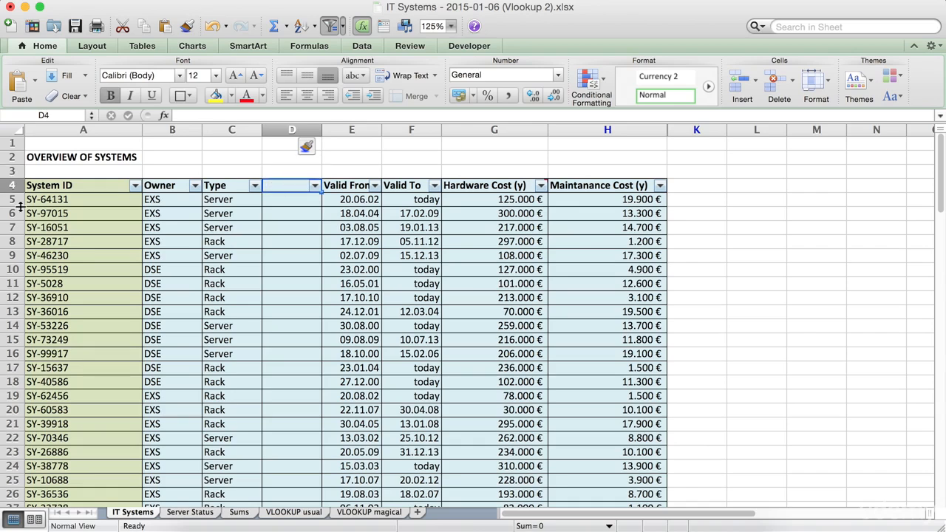
pyautogui.write('Subty')
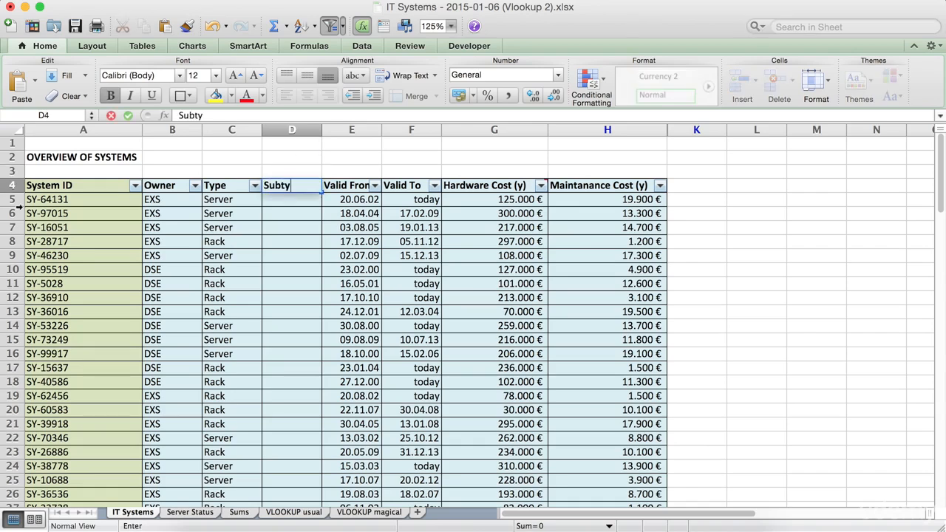
pyautogui.write('pe')
pyautogui.press('Return')
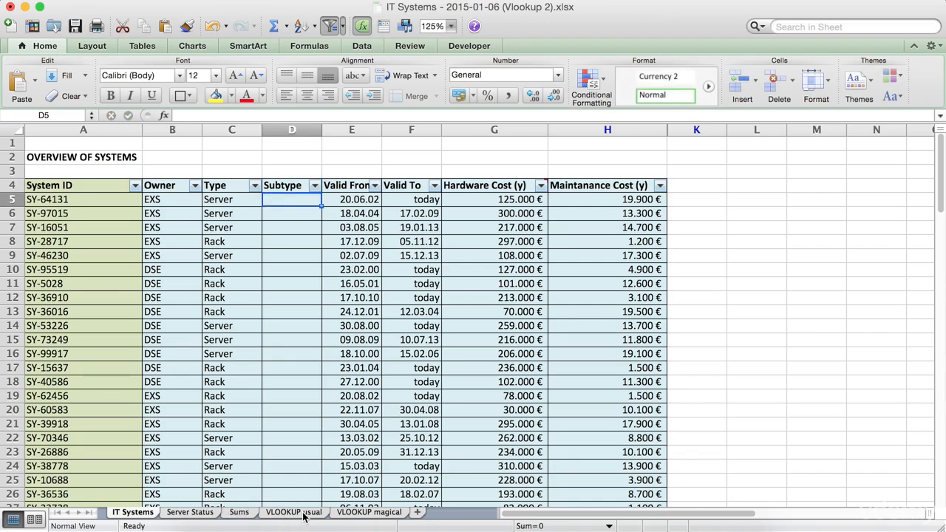
# Step: Examine the formulas in D6 and C6 on the VLOOKUP usual sheet against the changed column layout of the IT Systems sheet
pyautogui.click(303, 514)
pyautogui.click(245, 214)
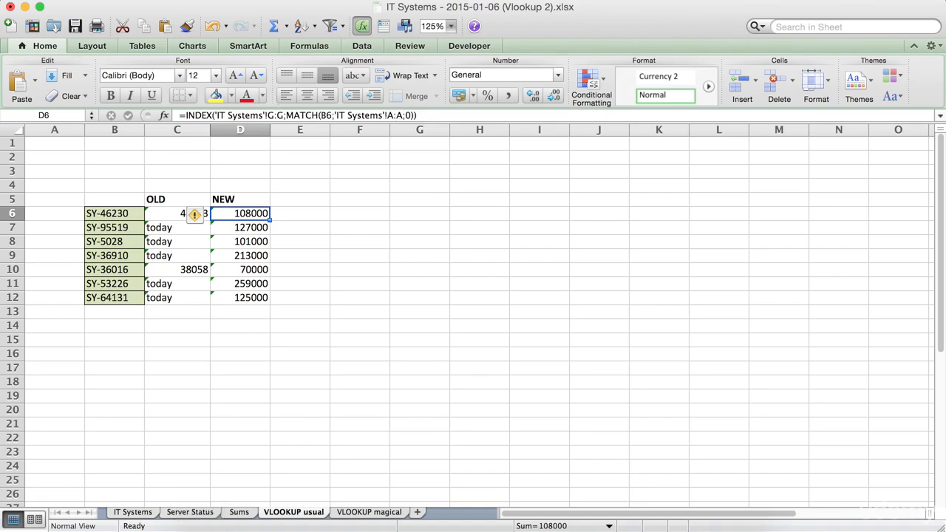
pyautogui.click(130, 512)
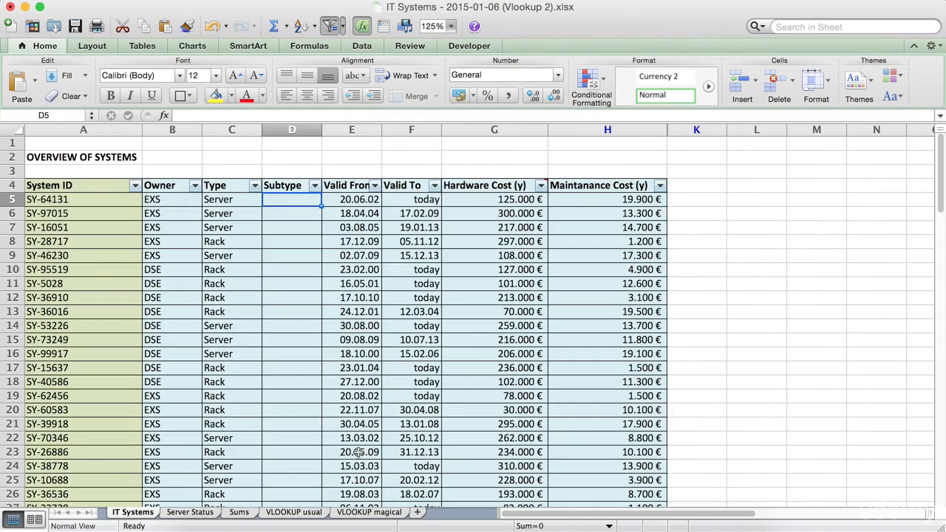
pyautogui.click(323, 515)
pyautogui.click(183, 214)
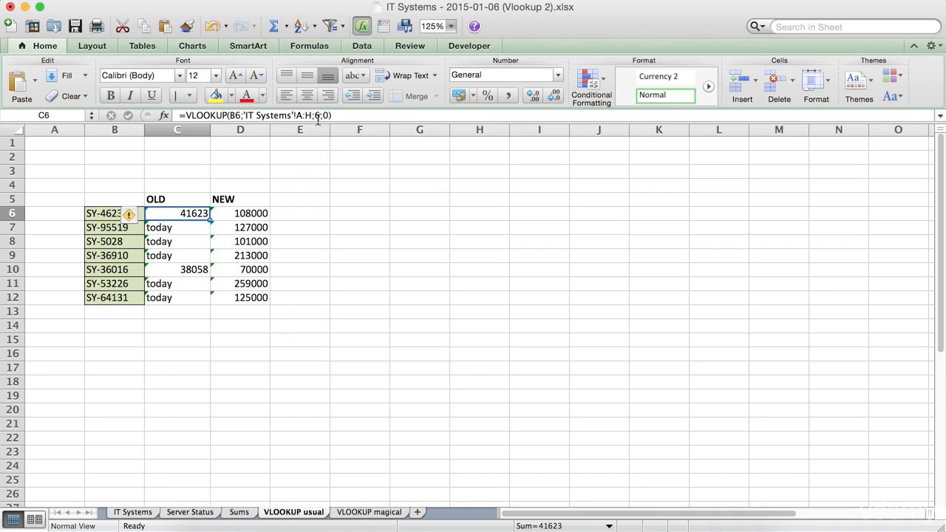
pyautogui.click(132, 513)
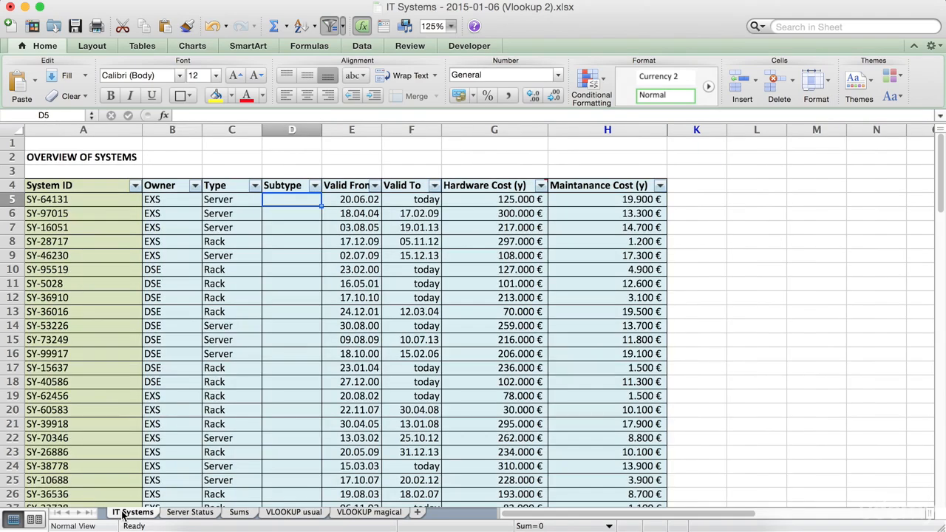
pyautogui.click(117, 129)
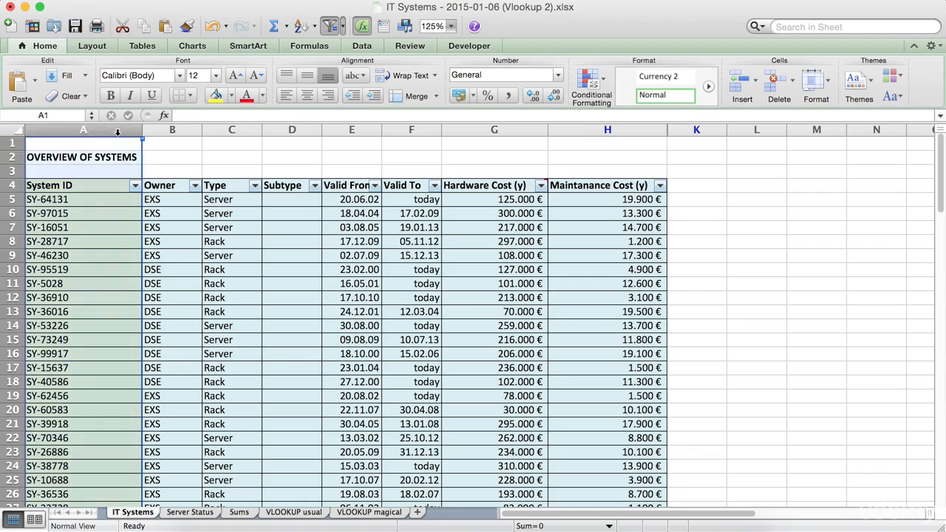
pyautogui.click(161, 261)
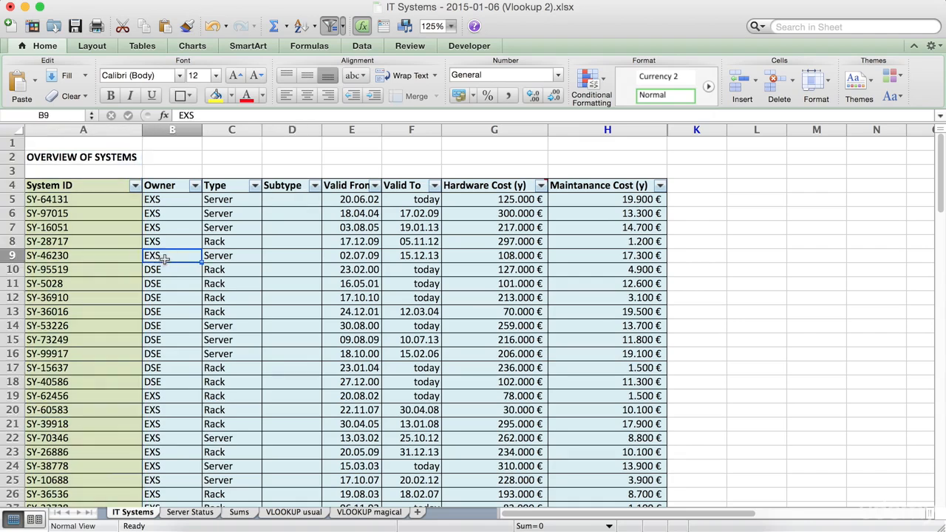
pyautogui.click(97, 241)
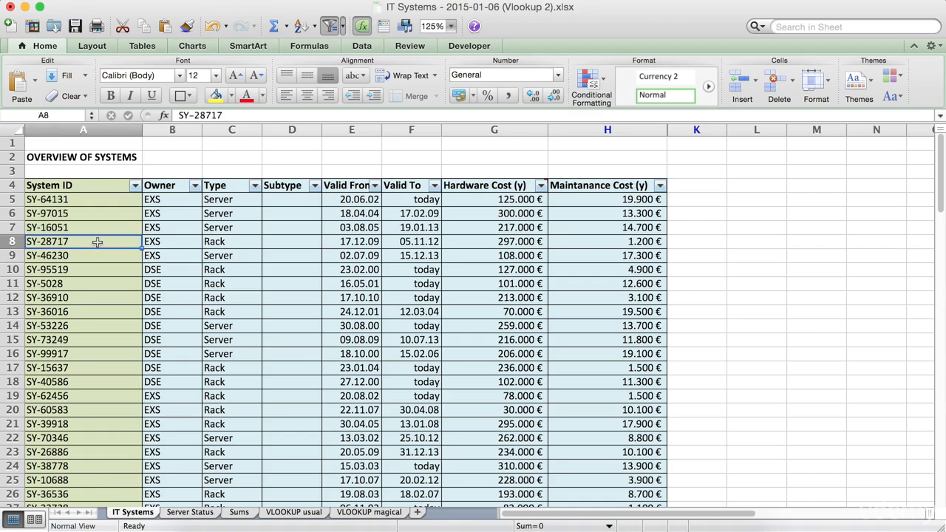
pyautogui.click(117, 131)
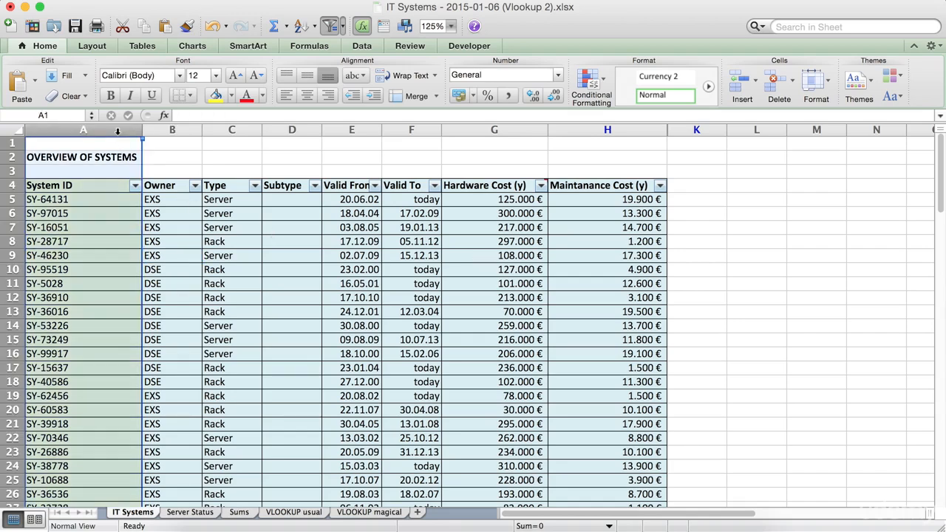
pyautogui.press('super+c')
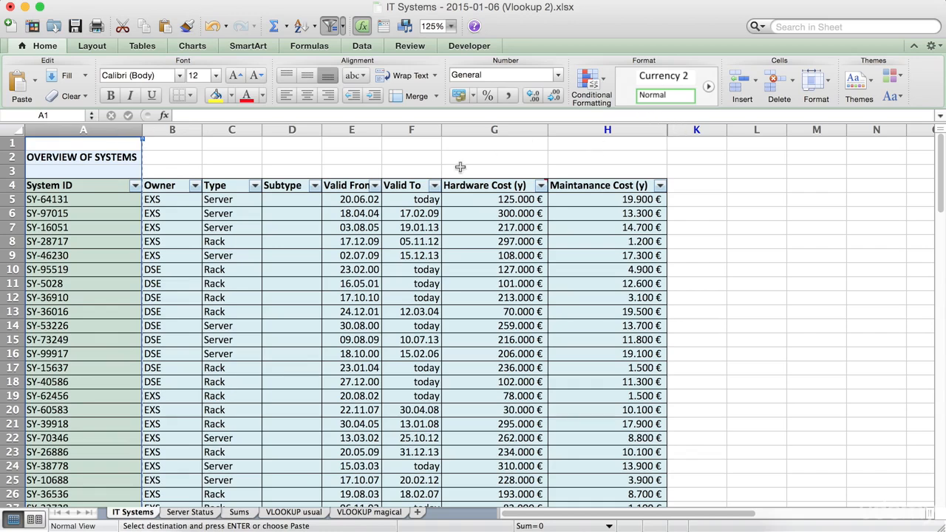
pyautogui.click(696, 130)
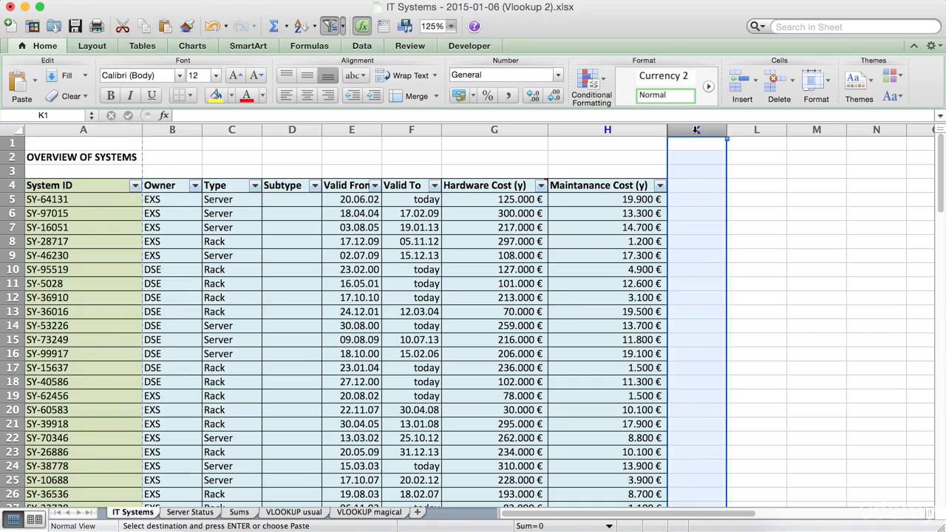
# Step: Move the whole System ID column A on the IT Systems sheet to column L by cutting and pasting it
pyautogui.click(89, 131)
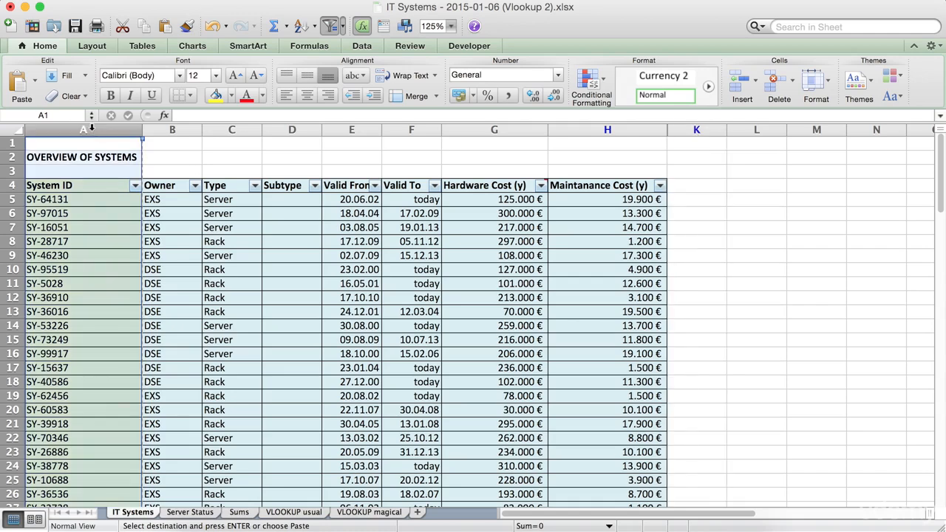
pyautogui.rightClick(91, 130)
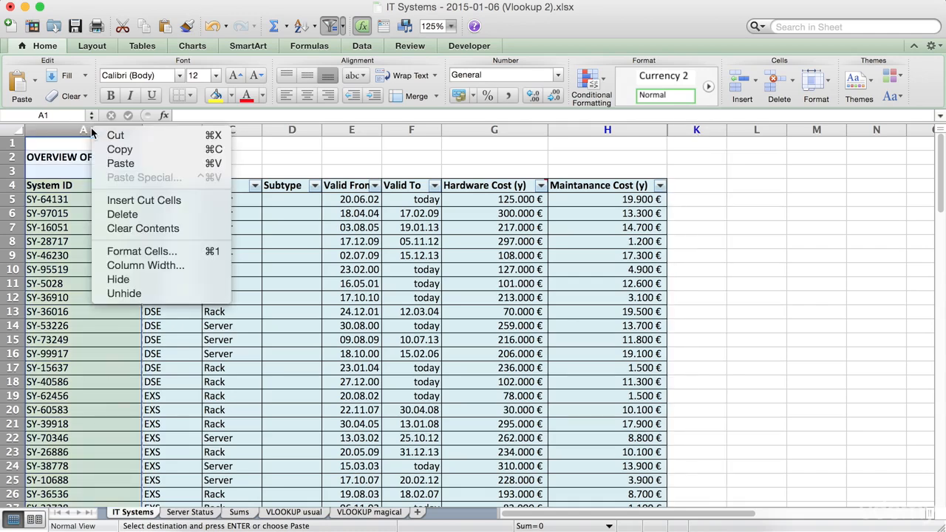
pyautogui.click(115, 136)
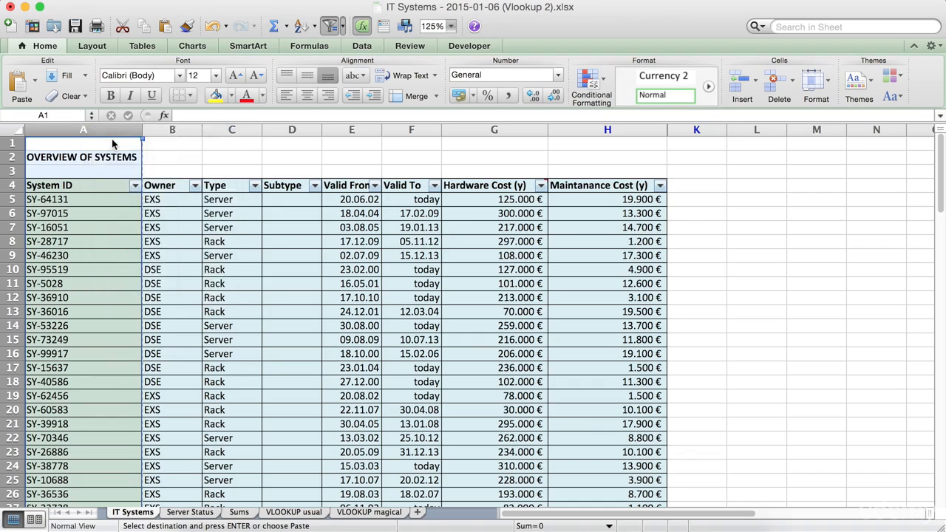
pyautogui.click(746, 129)
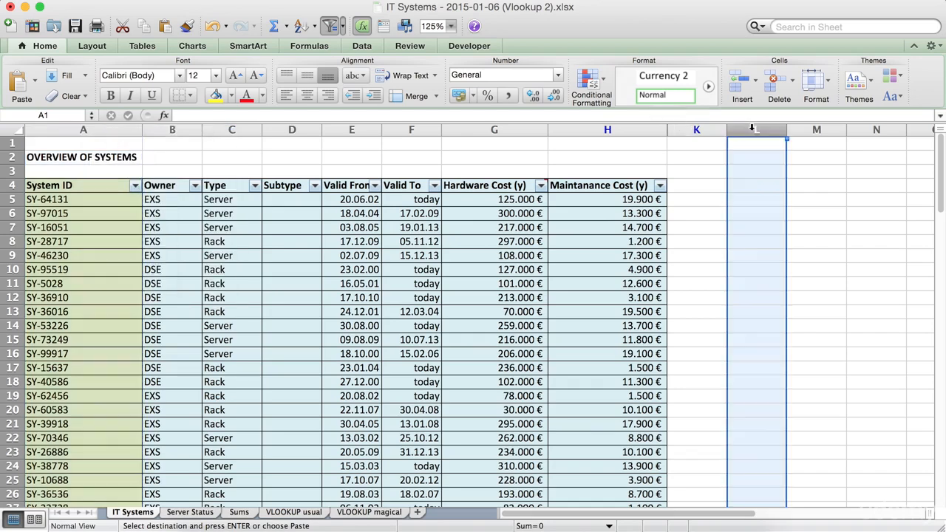
pyautogui.rightClick(751, 131)
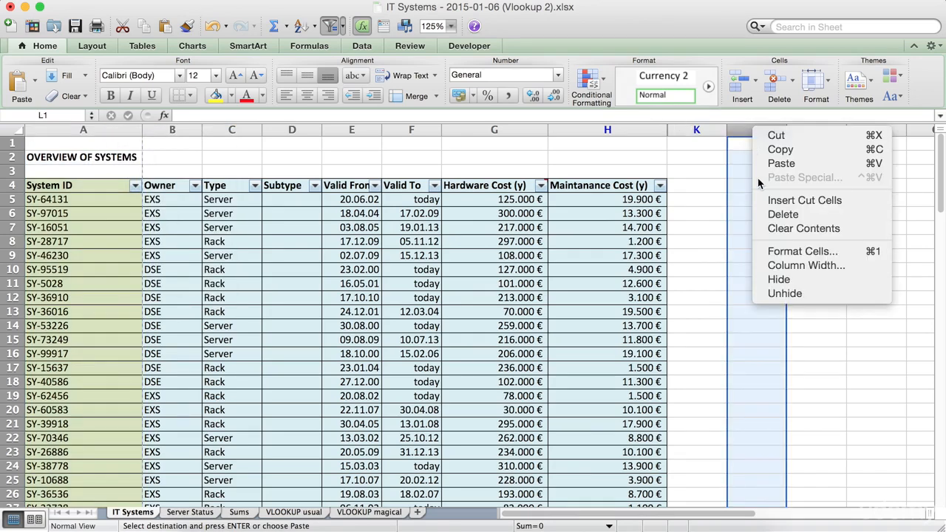
pyautogui.click(781, 164)
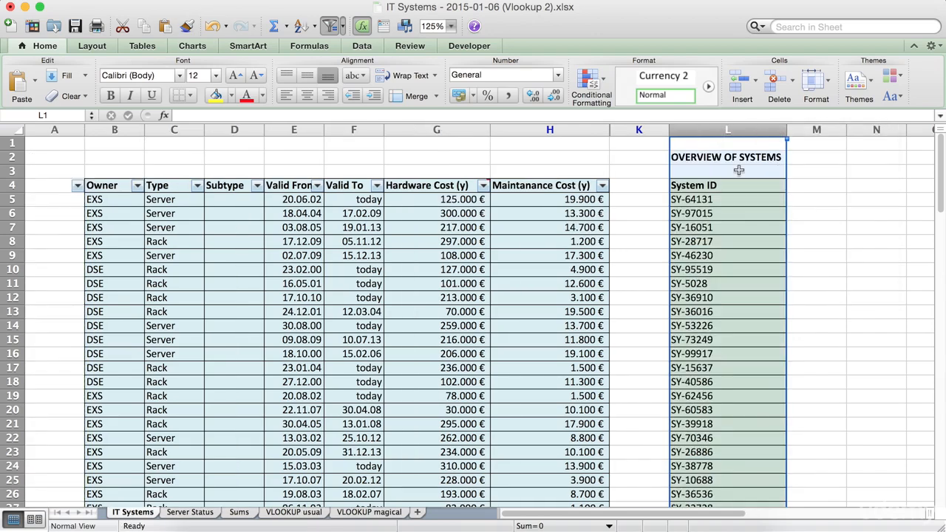
pyautogui.click(706, 213)
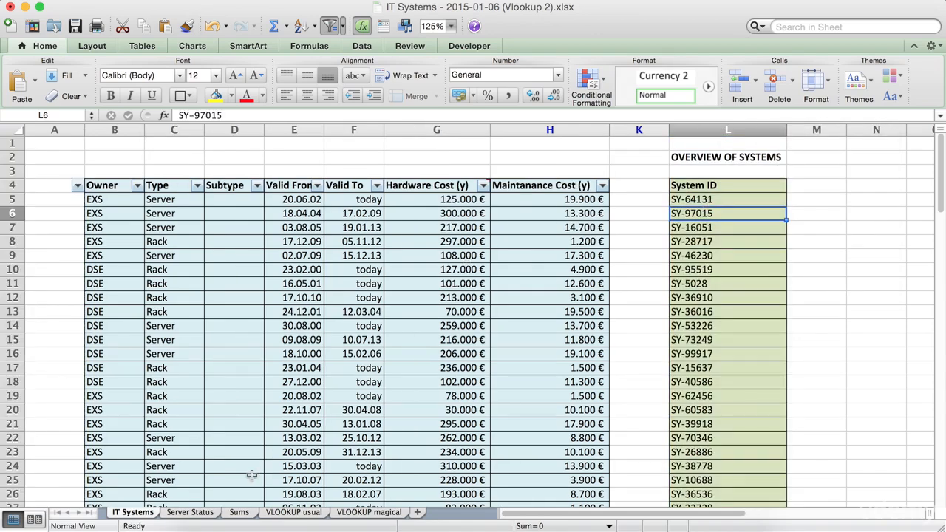
# Step: Compare the OLD and NEW results on the VLOOKUP usual sheet with the moved IT Systems data and examine the INDEX/MATCH formula in D6
pyautogui.click(285, 515)
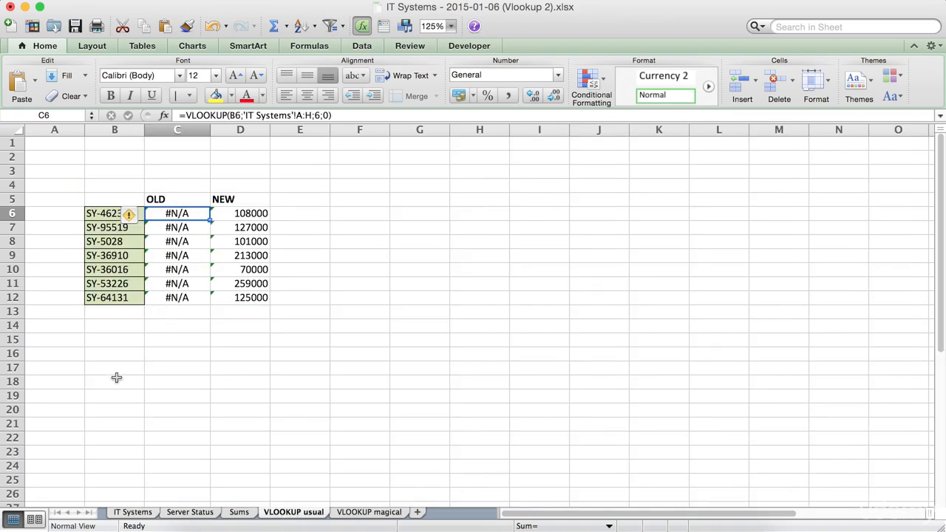
pyautogui.click(122, 513)
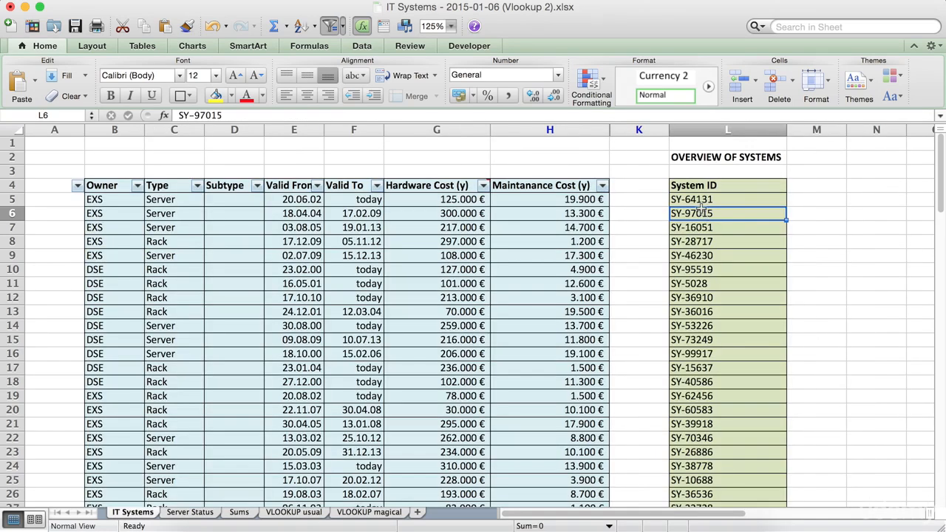
pyautogui.press('Left')
pyautogui.press('Left')
pyautogui.press('Left')
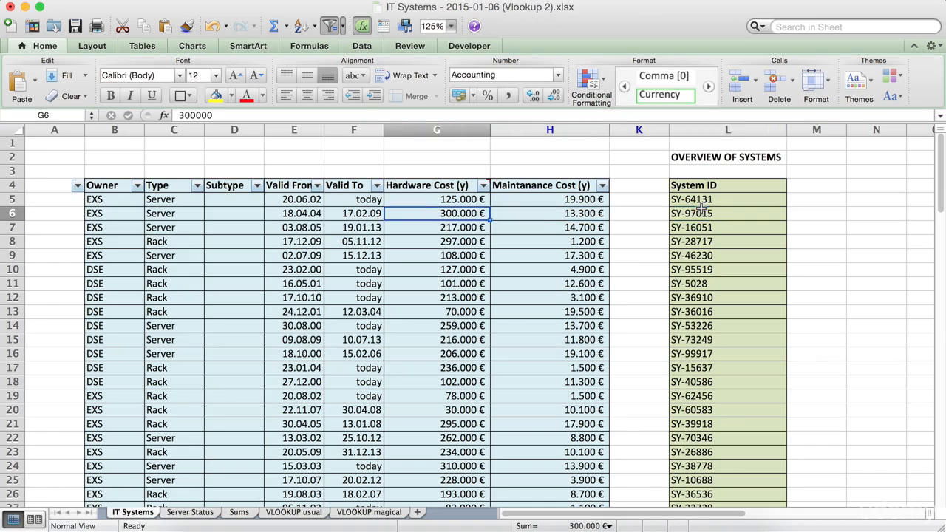
pyautogui.click(288, 513)
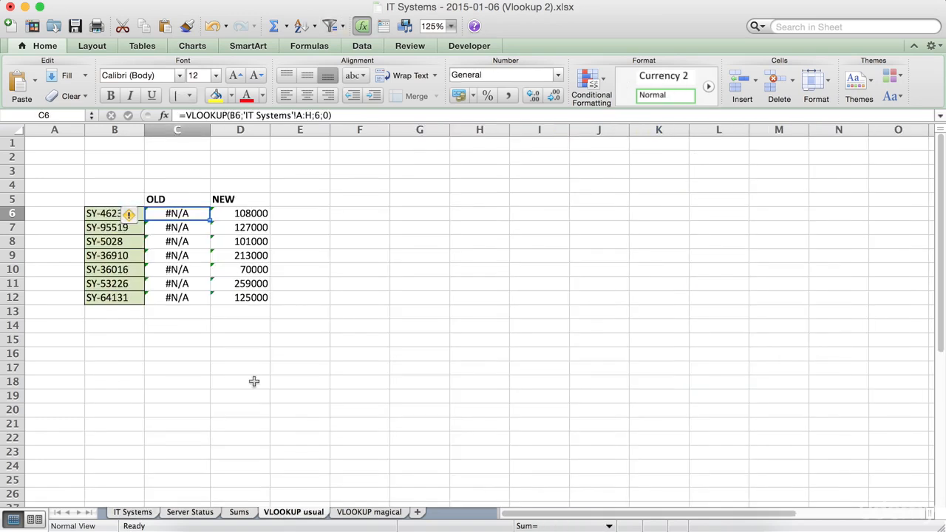
pyautogui.click(242, 213)
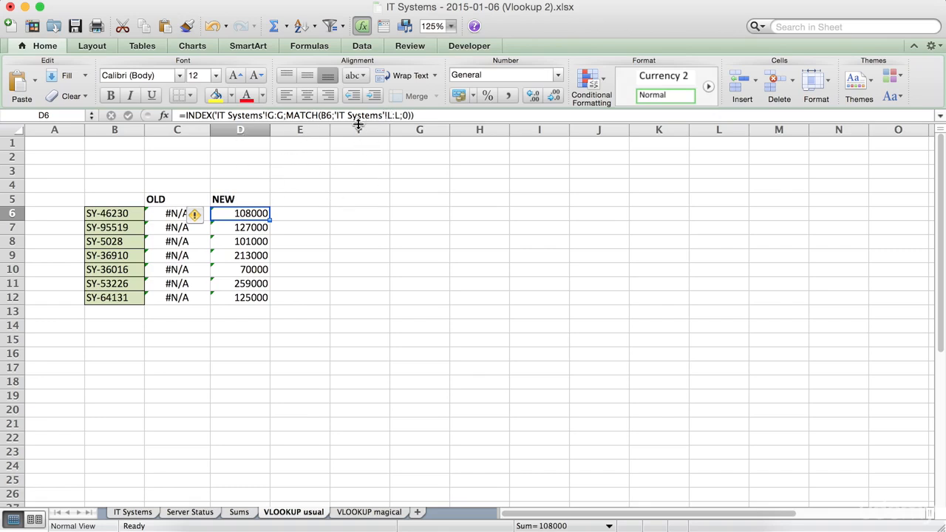
pyautogui.click(394, 114)
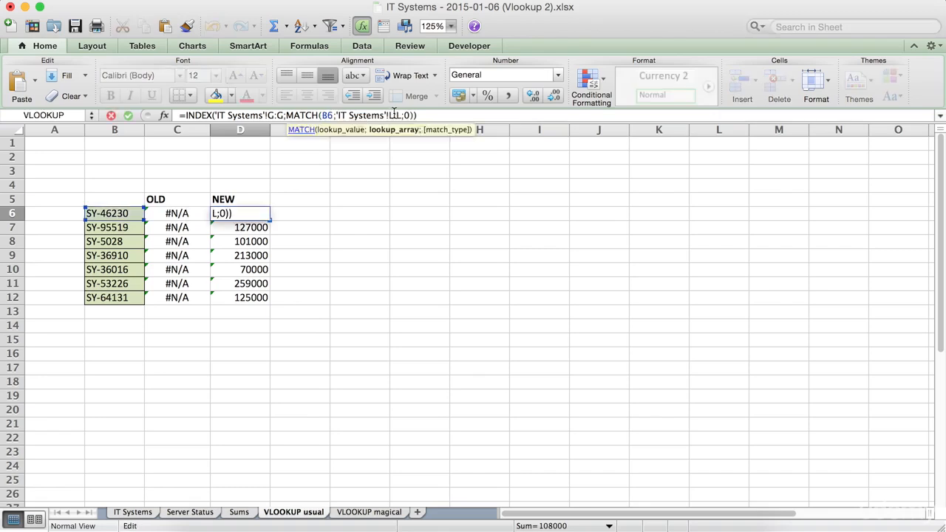
pyautogui.click(273, 116)
pyautogui.write('+')
pyautogui.click(333, 268)
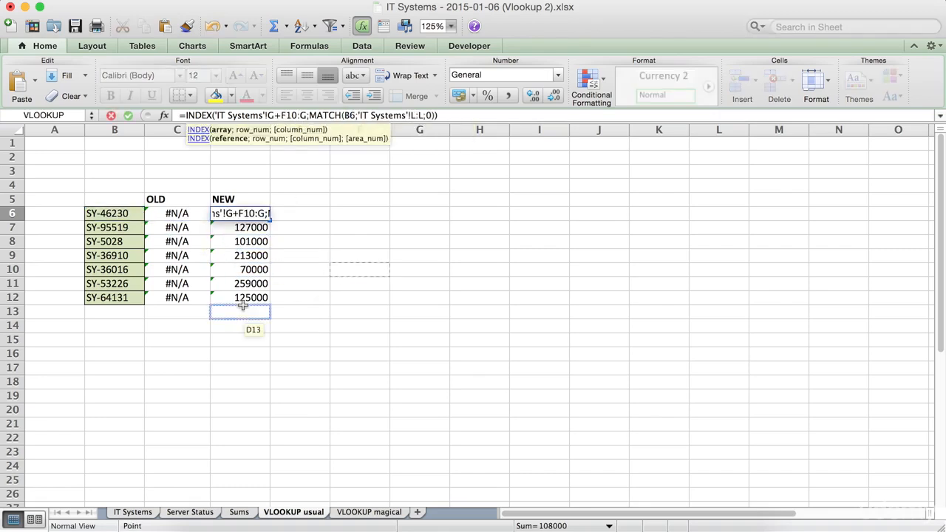
pyautogui.press('Escape')
# Step: Examine the VLOOKUP formula in C6 on the VLOOKUP usual sheet against the moved System ID column L on the IT Systems sheet
pyautogui.click(200, 214)
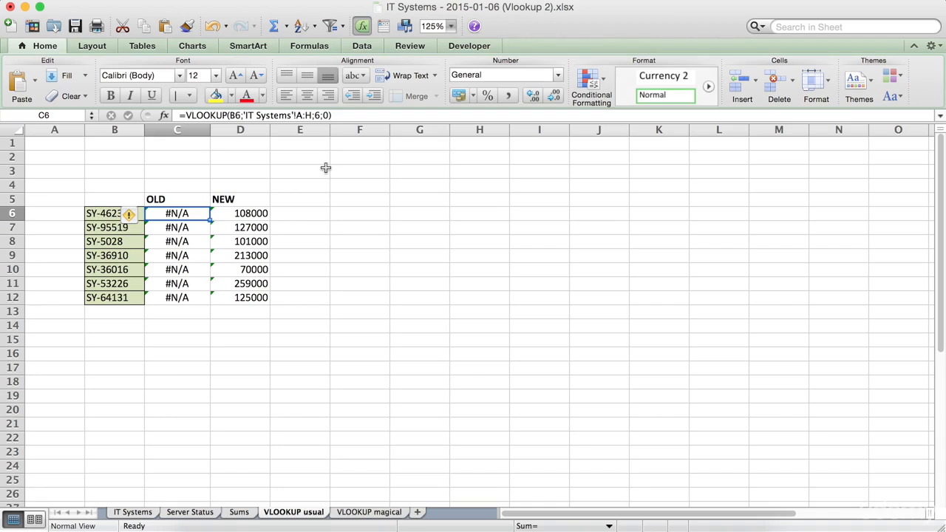
pyautogui.click(131, 513)
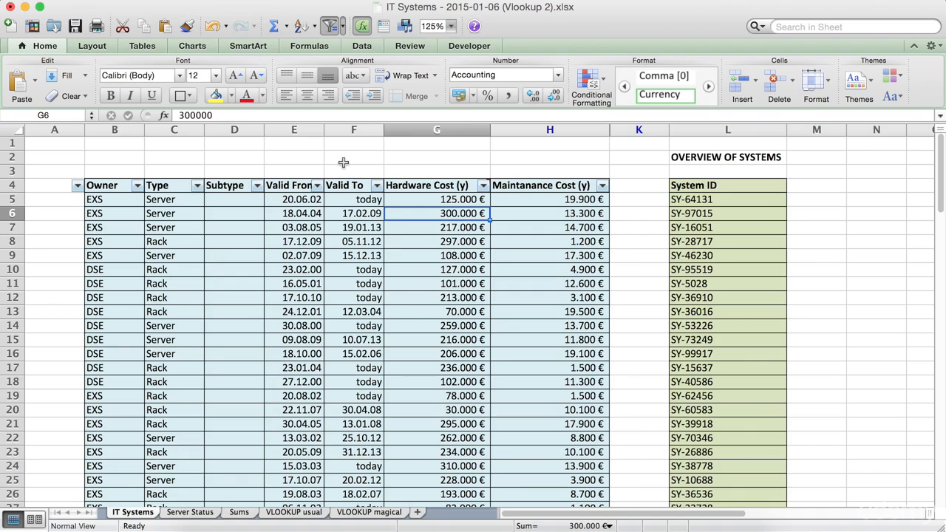
pyautogui.click(692, 131)
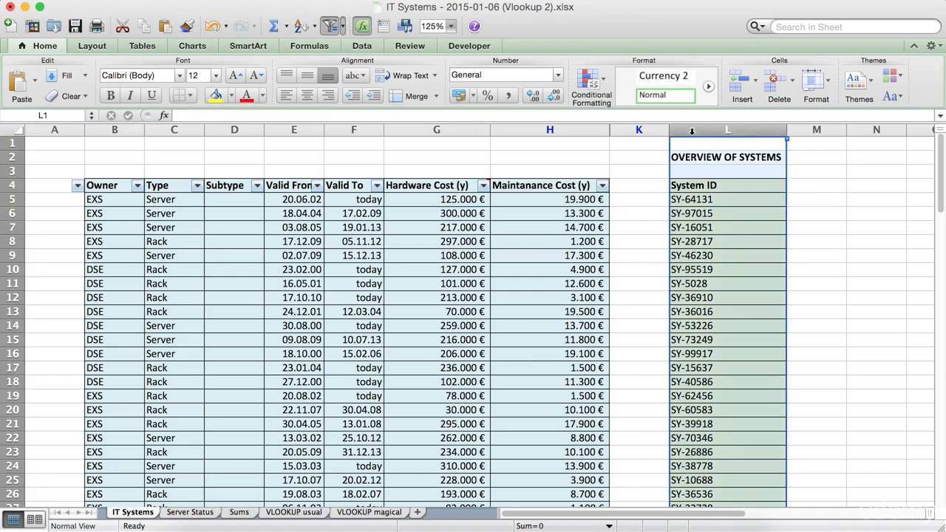
# Step: Review the generic INDEX/MATCH formula in C6 and the explanations of its arguments on the VLOOKUP magical sheet
pyautogui.click(348, 513)
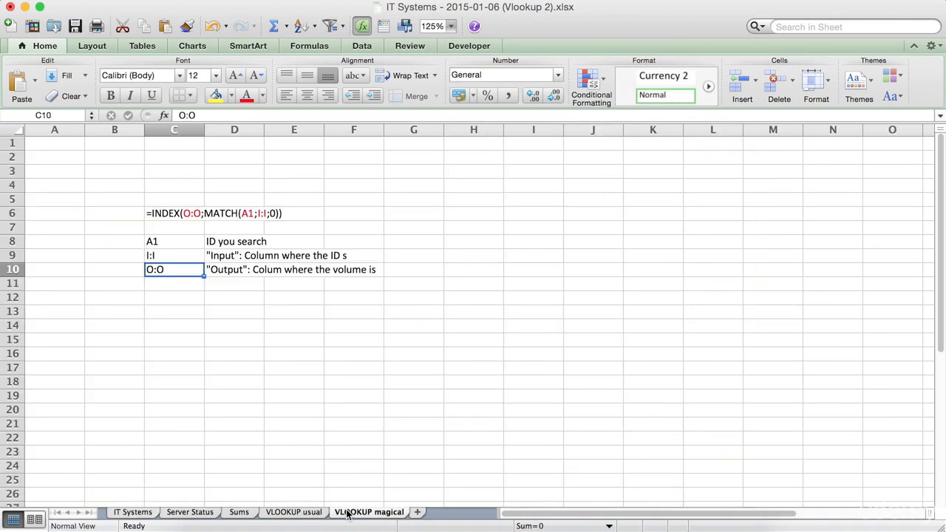
pyautogui.click(158, 214)
pyautogui.click(235, 420)
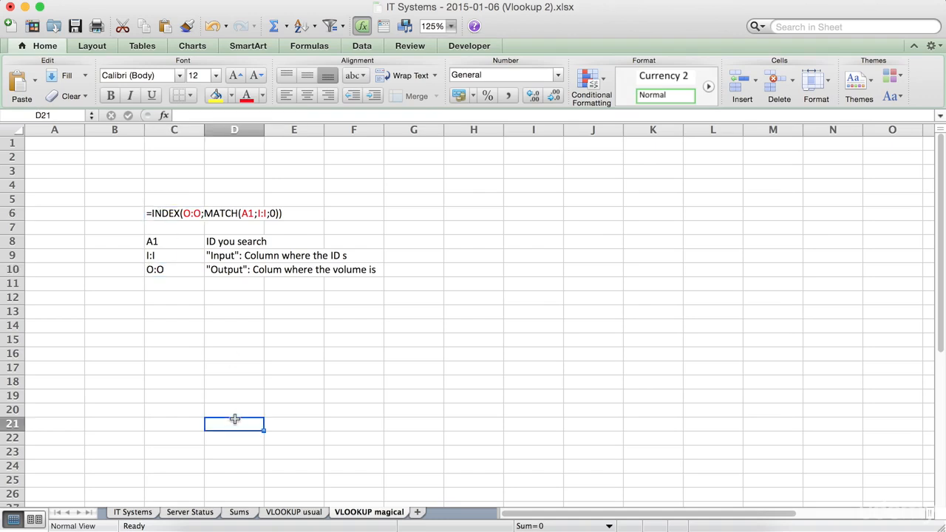